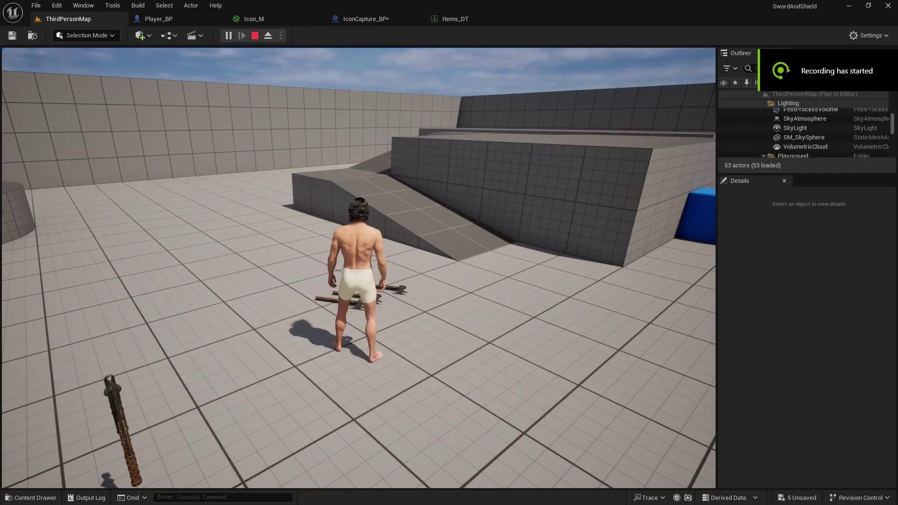
Playtest the level in a fresh session, picking up the axes from the floor and checking them in the inventory
{"action": "key", "text": "Escape"}
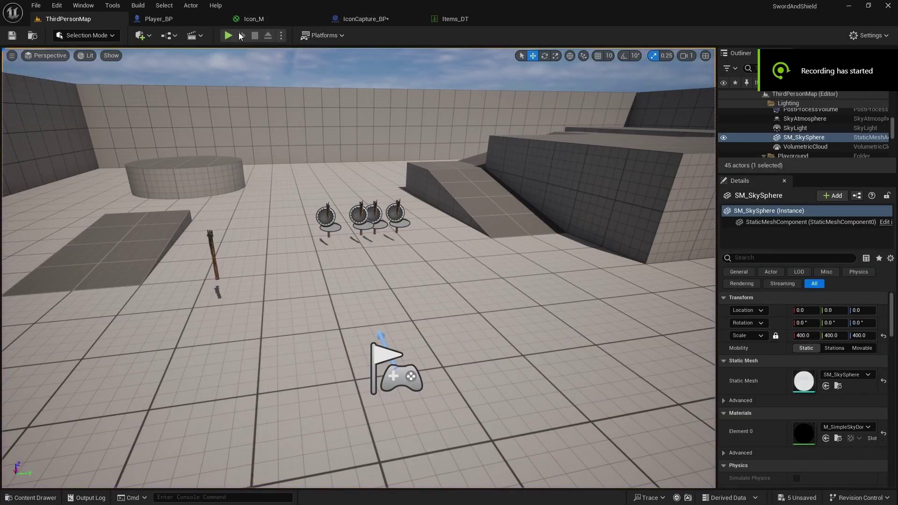
{"action": "left_click", "coordinate": [229, 36]}
{"action": "key", "text": "w"}
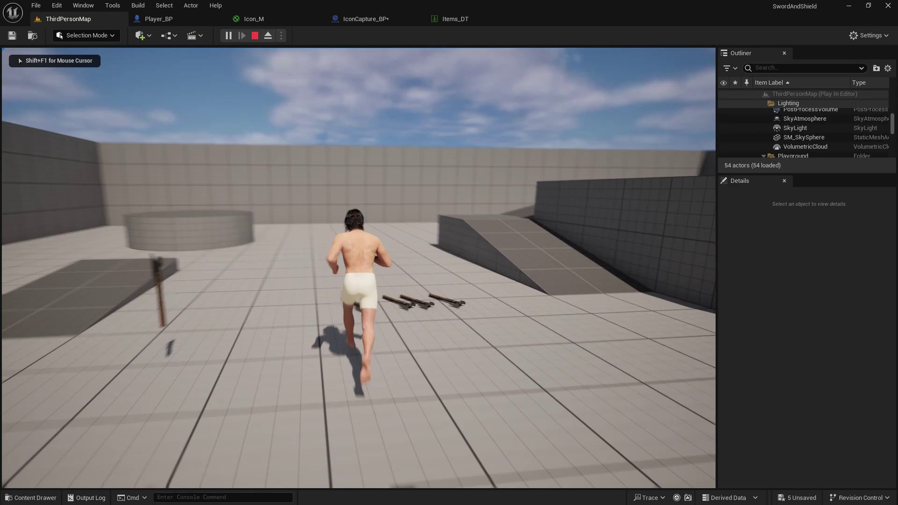
{"action": "key", "text": "w"}
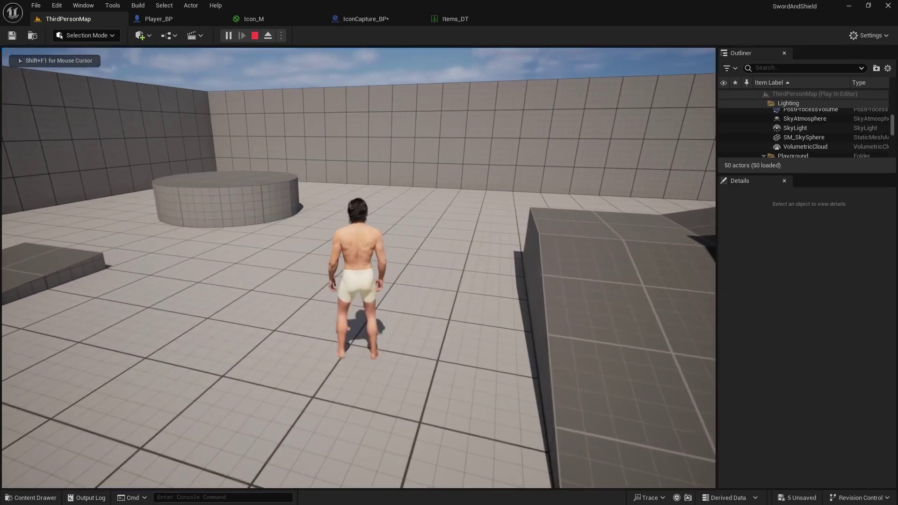
{"action": "key", "text": "i"}
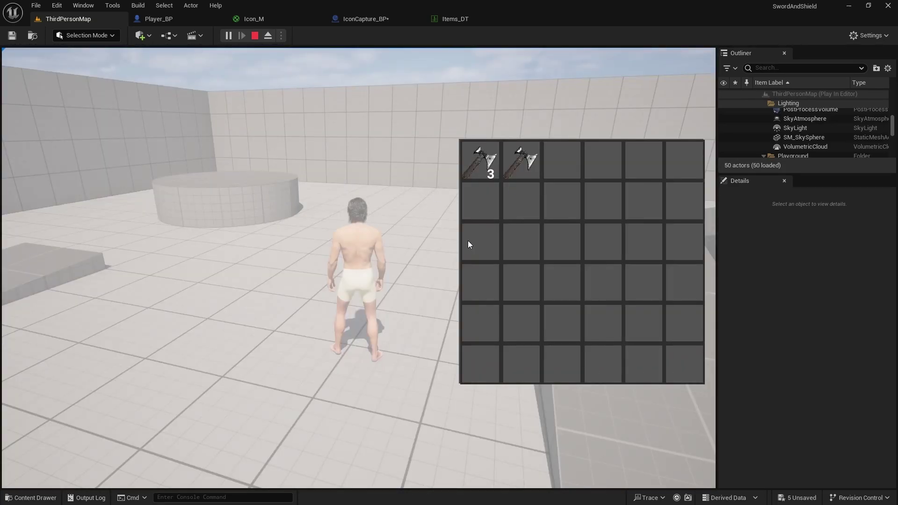
{"action": "key", "text": "i"}
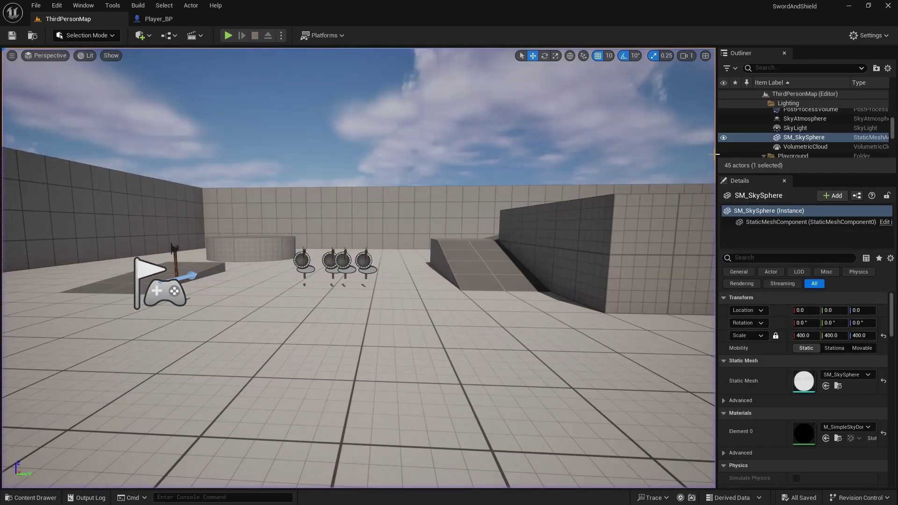
Browse the project content to the Blueprints folder inside ThirdPerson
{"action": "key", "text": "ctrl+space"}
{"action": "left_click", "coordinate": [312, 380]}
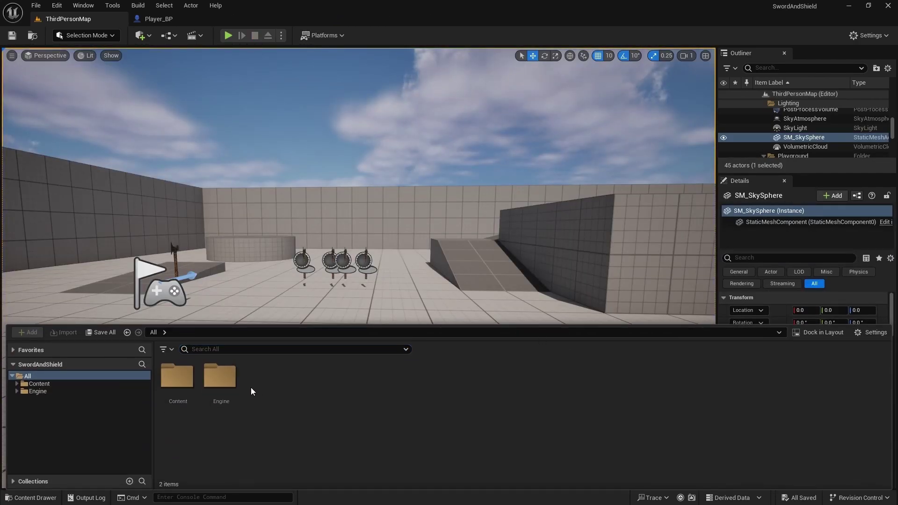
{"action": "left_click", "coordinate": [17, 391]}
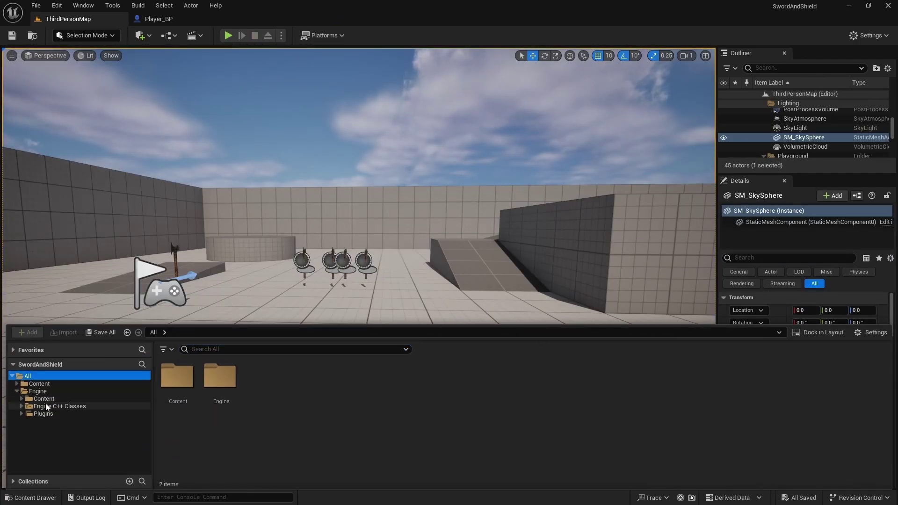
{"action": "left_click", "coordinate": [33, 385]}
{"action": "double_click", "coordinate": [434, 377]}
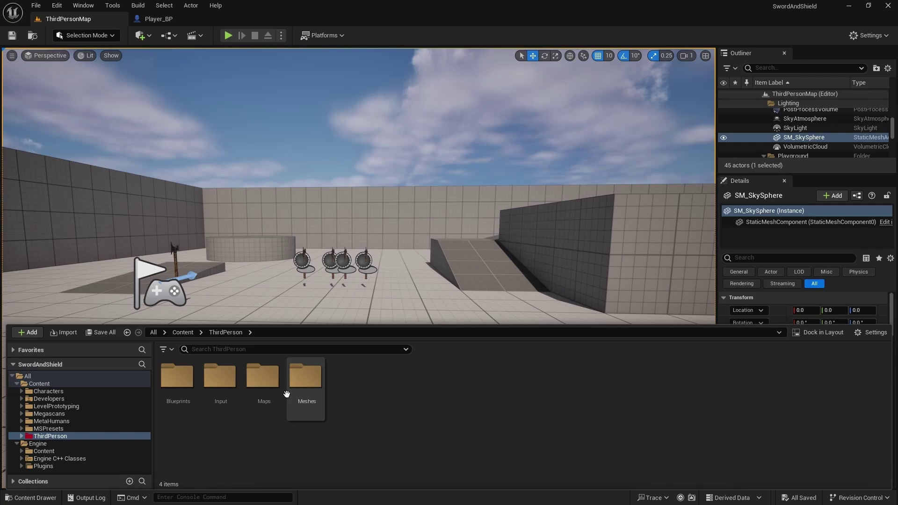
{"action": "left_click", "coordinate": [176, 376]}
{"action": "double_click", "coordinate": [177, 377]}
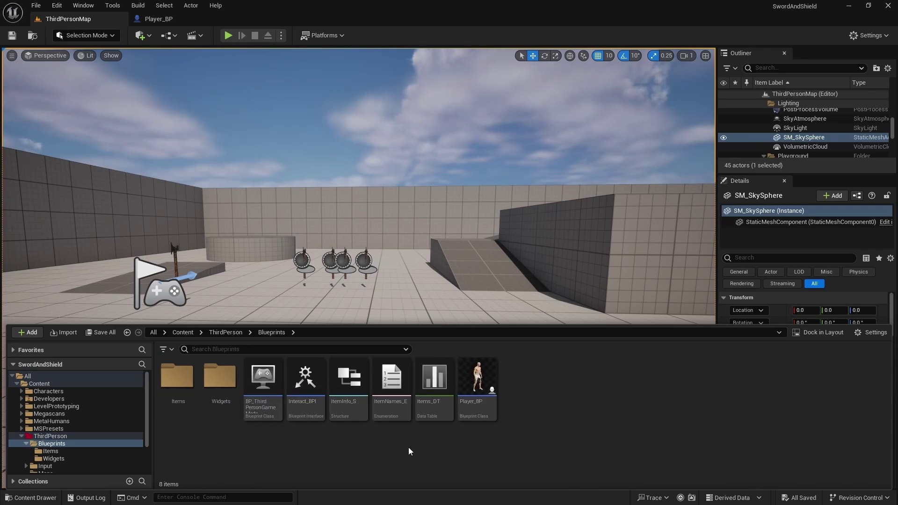
Create a folder named IconCreator inside Blueprints and open it
{"action": "right_click", "coordinate": [523, 381]}
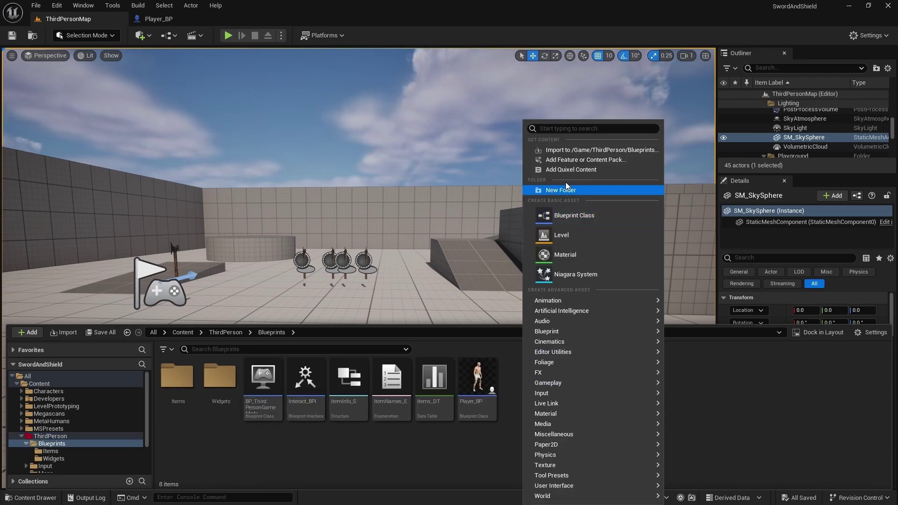
{"action": "left_click", "coordinate": [556, 190]}
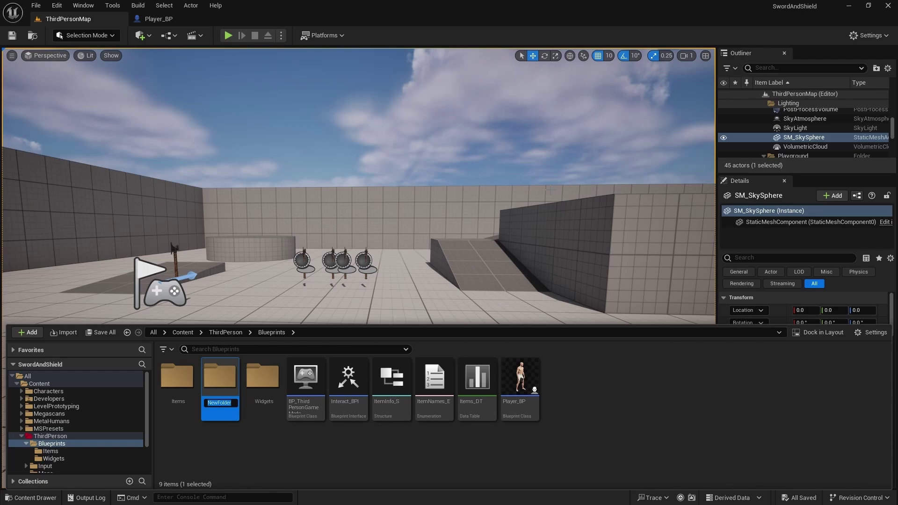
{"action": "key", "text": "BackSpace"}
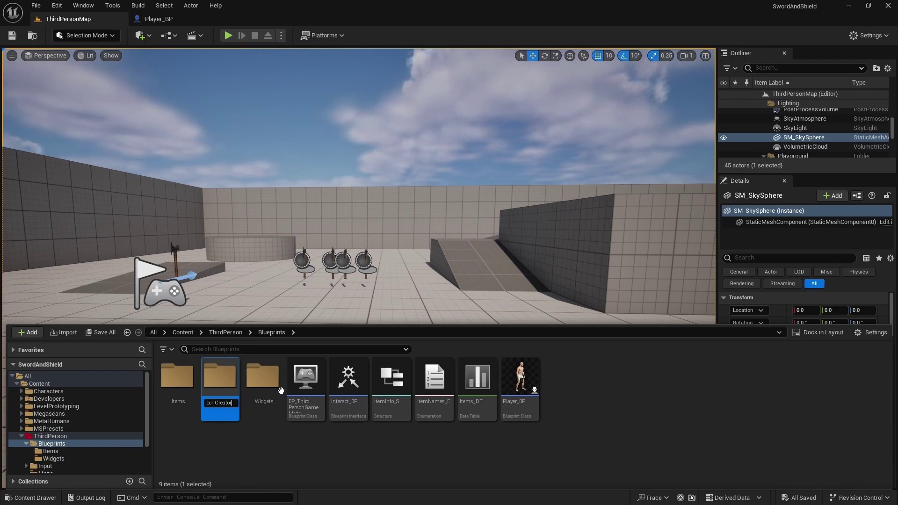
{"action": "type", "text": "IconCreator"}
{"action": "key", "text": "Return"}
{"action": "double_click", "coordinate": [179, 376]}
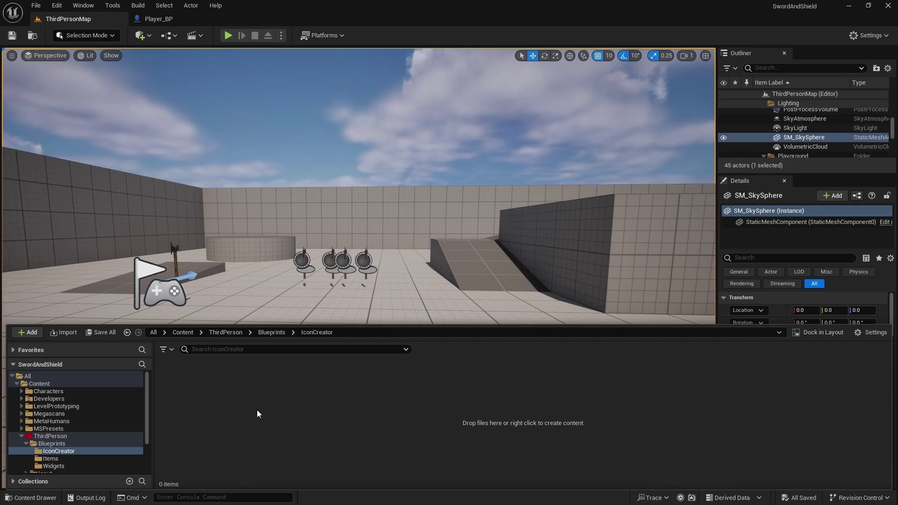
Create a Render Target asset named IconRender in the IconCreator folder
{"action": "right_click", "coordinate": [214, 395]}
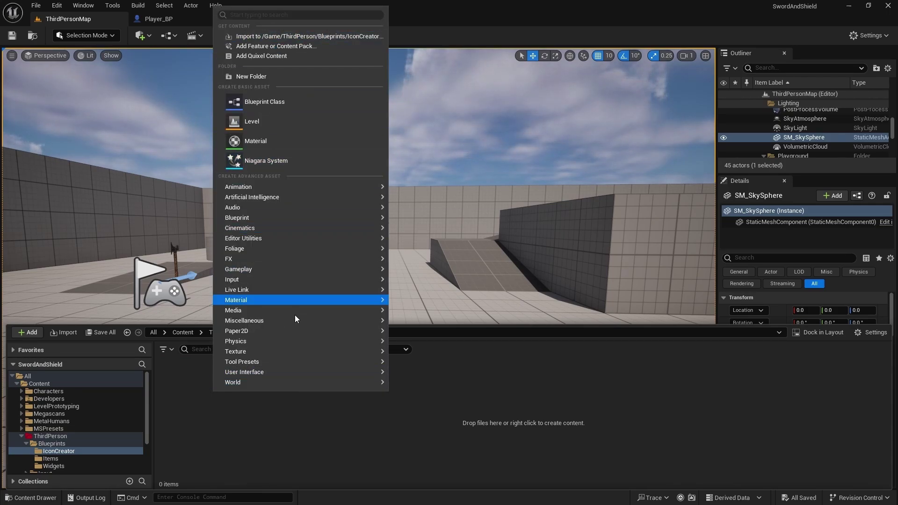
{"action": "type", "text": "rende"}
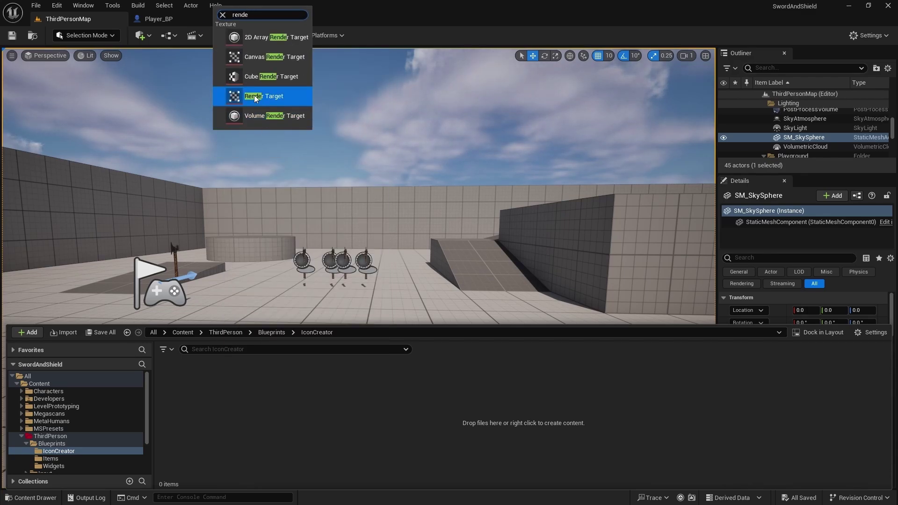
{"action": "left_click", "coordinate": [263, 97]}
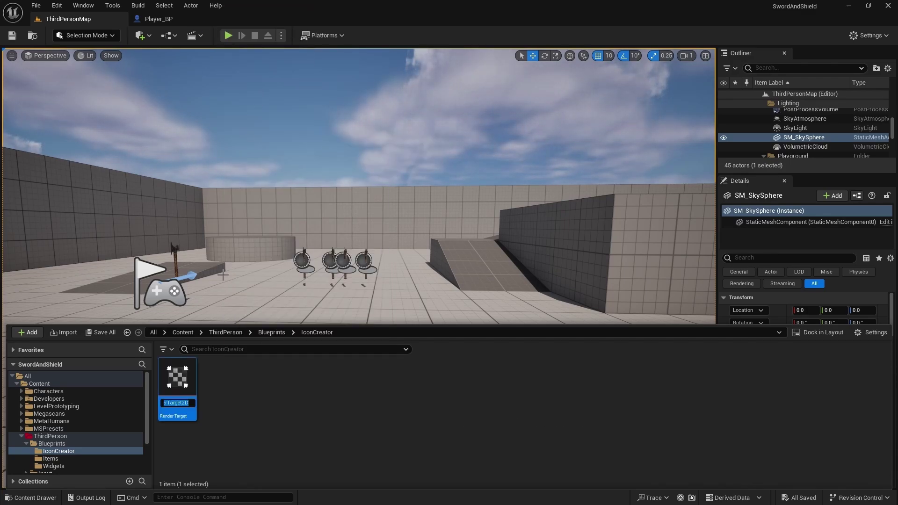
{"action": "key", "text": "BackSpace"}
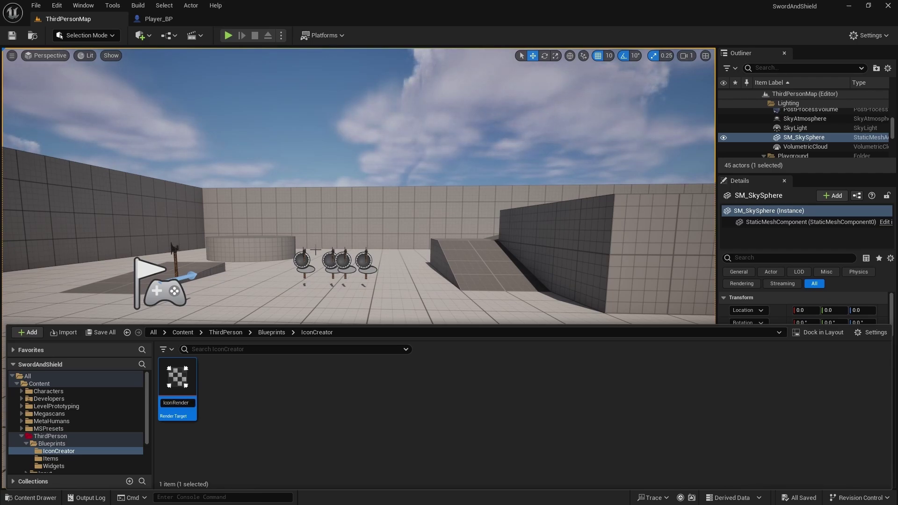
{"action": "type", "text": "IconRender"}
{"action": "key", "text": "Return"}
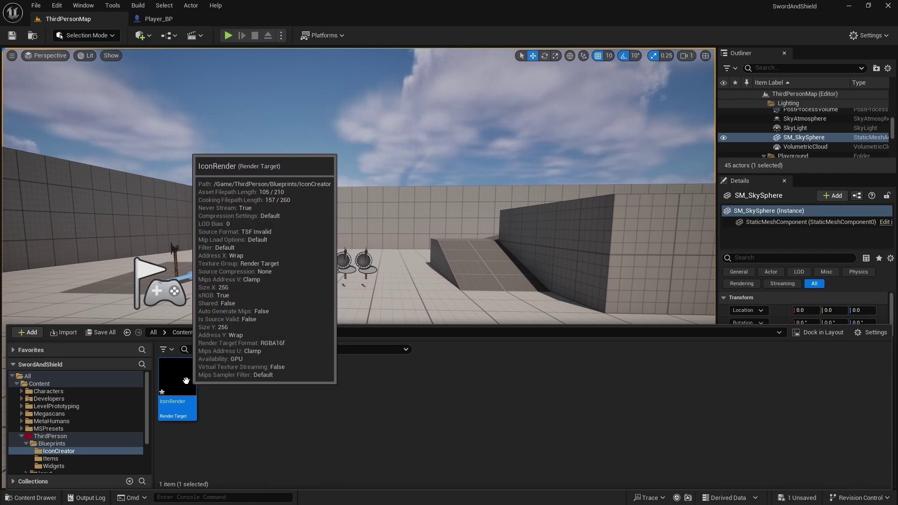
Open the IconRender render target, save it and close its editor
{"action": "key", "text": "ctrl+space"}
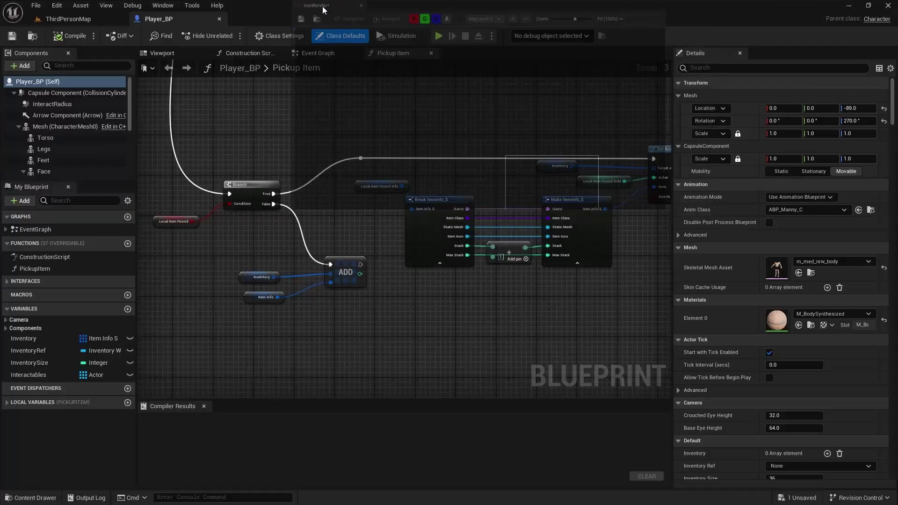
{"action": "left_click", "coordinate": [290, 18]}
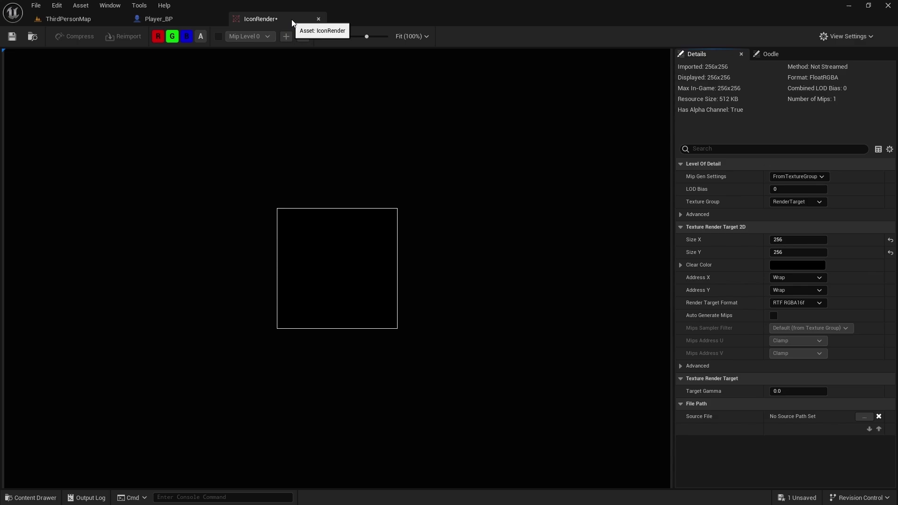
{"action": "left_click", "coordinate": [12, 36]}
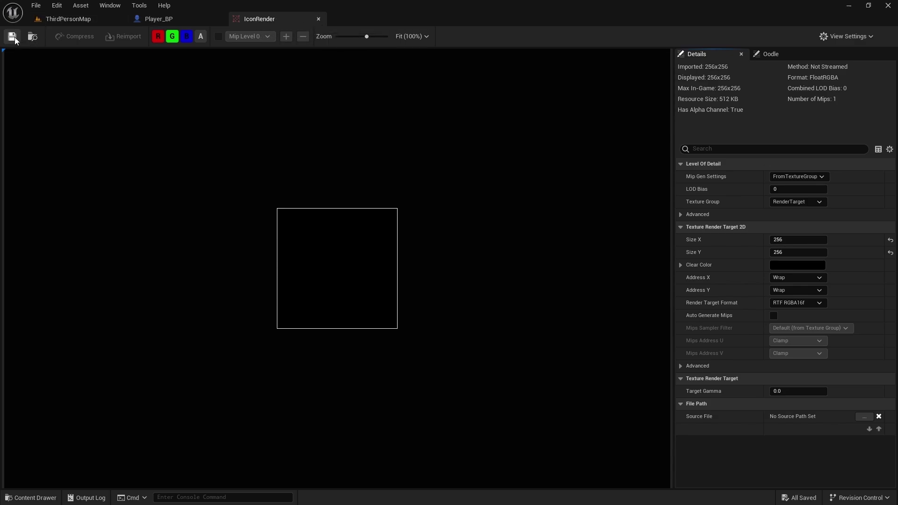
{"action": "left_click", "coordinate": [318, 20]}
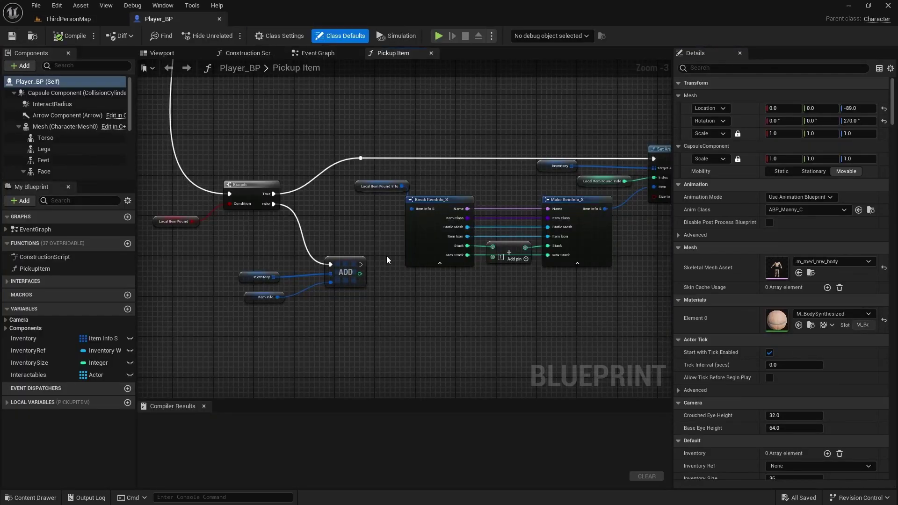
Return to the ThirdPersonMap level and create a material named Icon_M in the IconCreator folder
{"action": "key", "text": "ctrl+space"}
{"action": "left_click", "coordinate": [284, 398]}
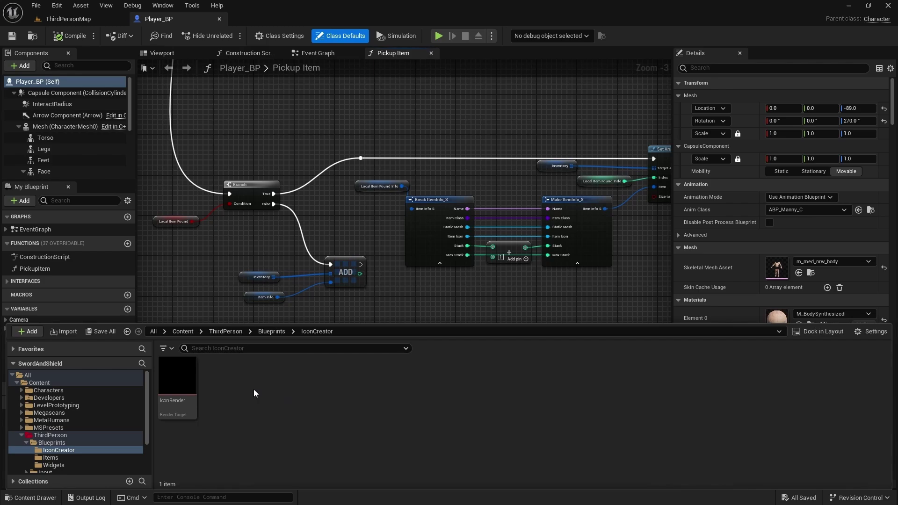
{"action": "left_click", "coordinate": [70, 18]}
{"action": "key", "text": "ctrl+space"}
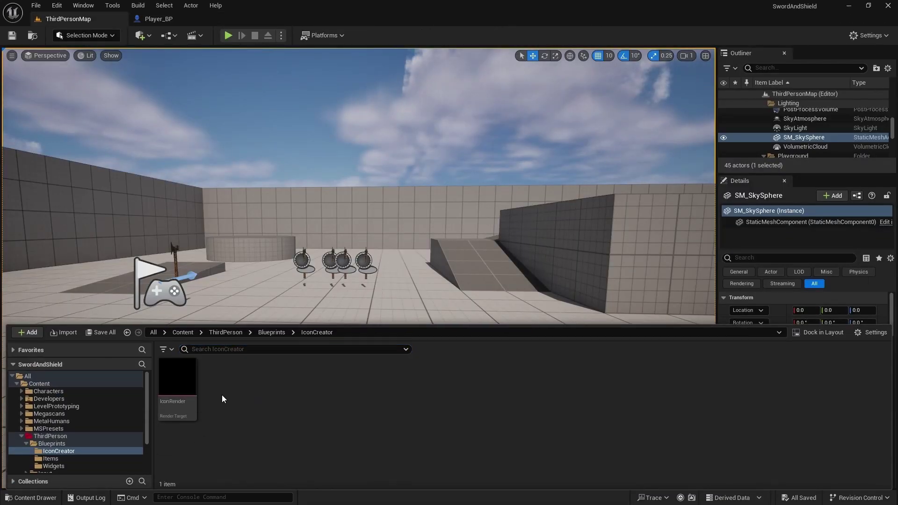
{"action": "right_click", "coordinate": [227, 376]}
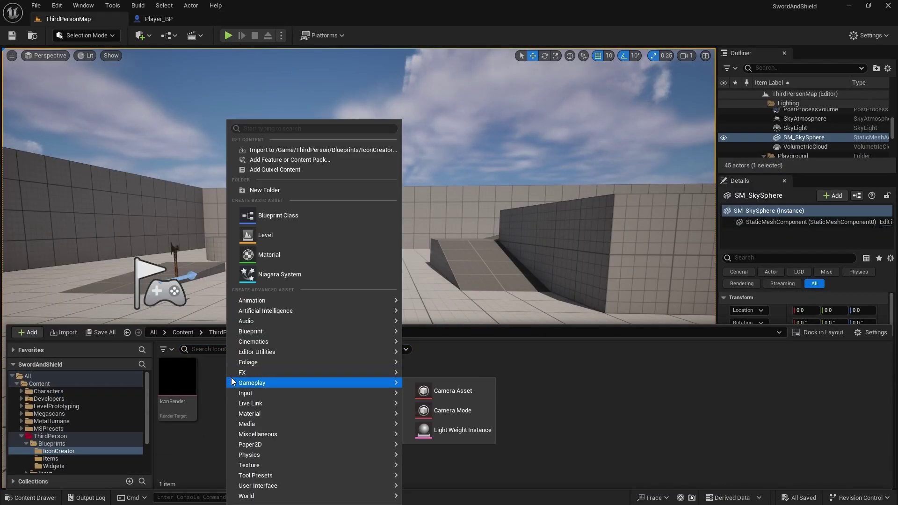
{"action": "mouse_move", "coordinate": [261, 434]}
{"action": "mouse_move", "coordinate": [263, 416]}
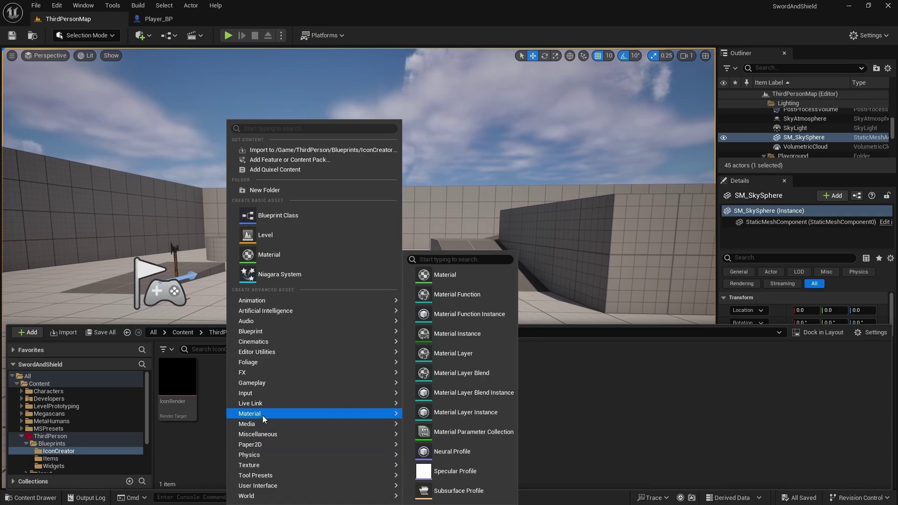
{"action": "left_click", "coordinate": [451, 277]}
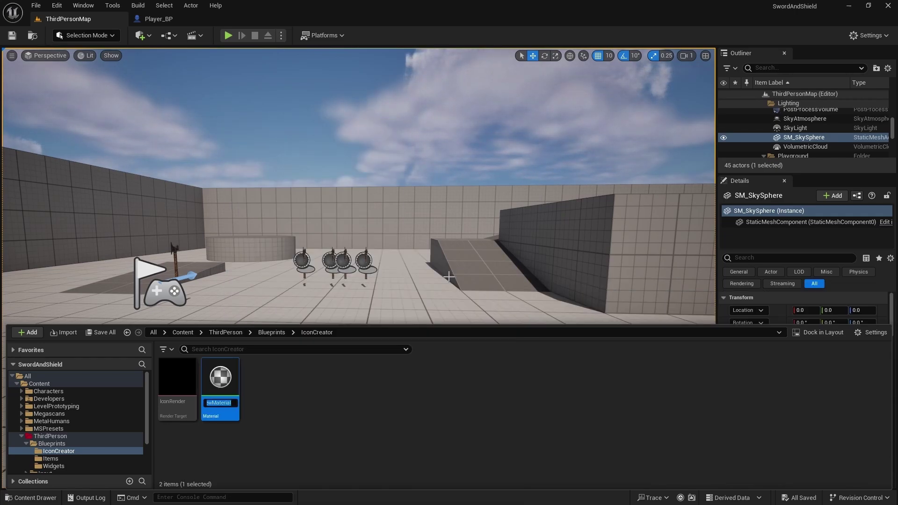
{"action": "key", "text": "BackSpace"}
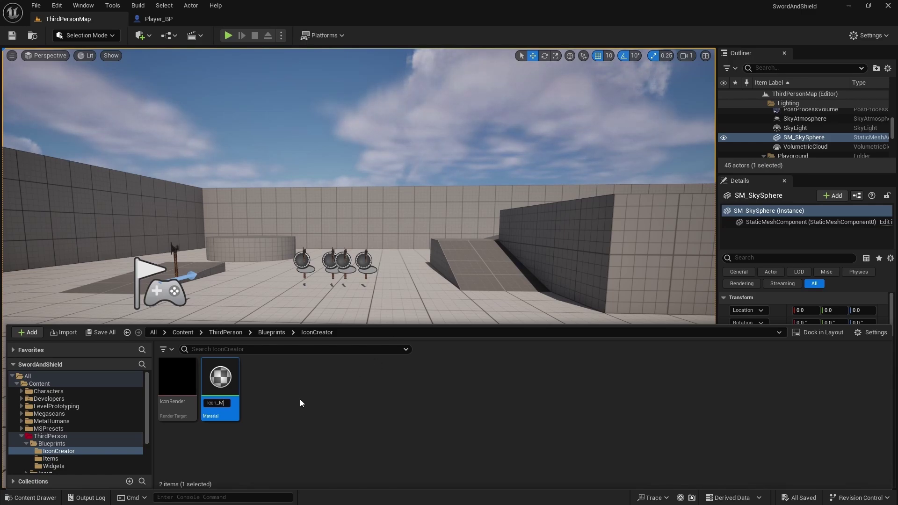
{"action": "key", "text": "Return"}
Open the Icon_M material and set its material domain to User Interface and blend mode to Translucent
{"action": "mouse_move", "coordinate": [176, 382]}
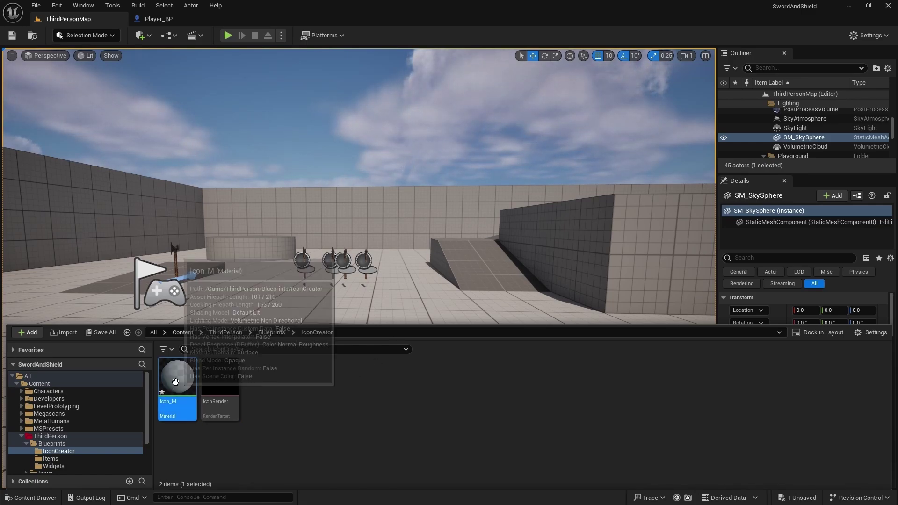
{"action": "key", "text": "ctrl+space"}
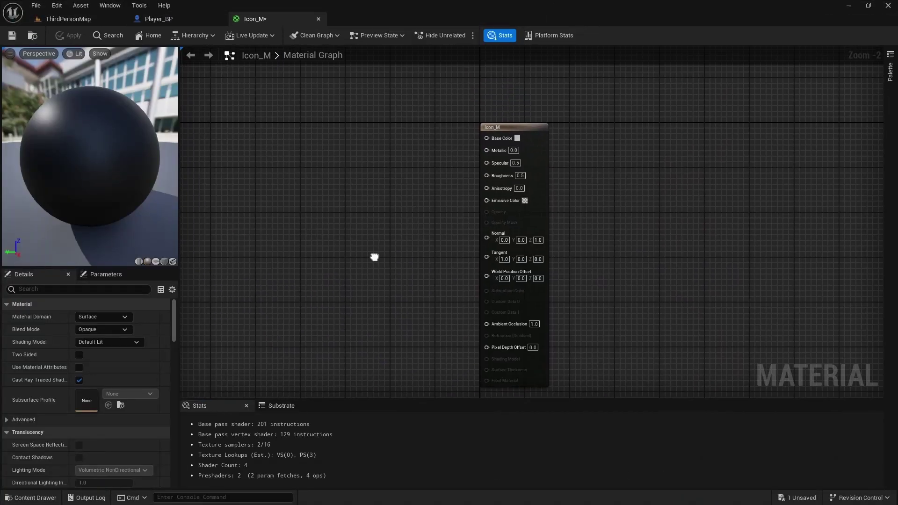
{"action": "left_click", "coordinate": [108, 317]}
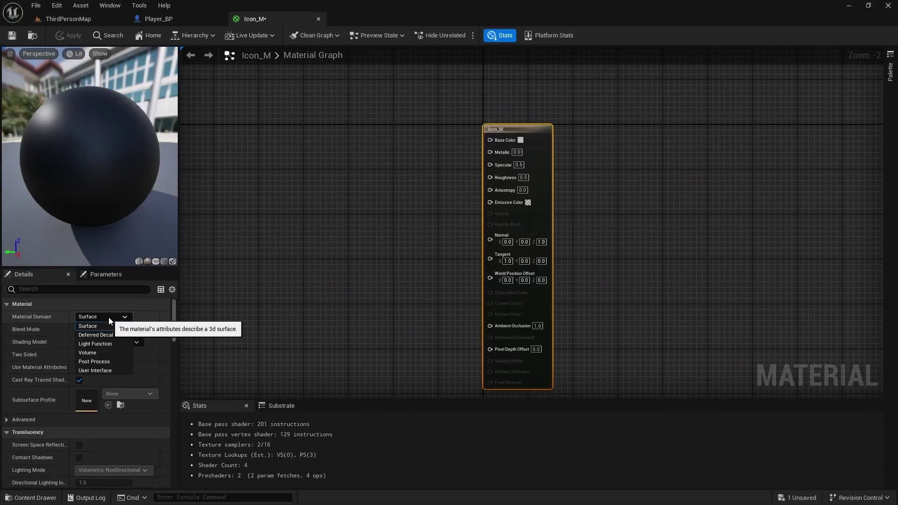
{"action": "left_click", "coordinate": [103, 371]}
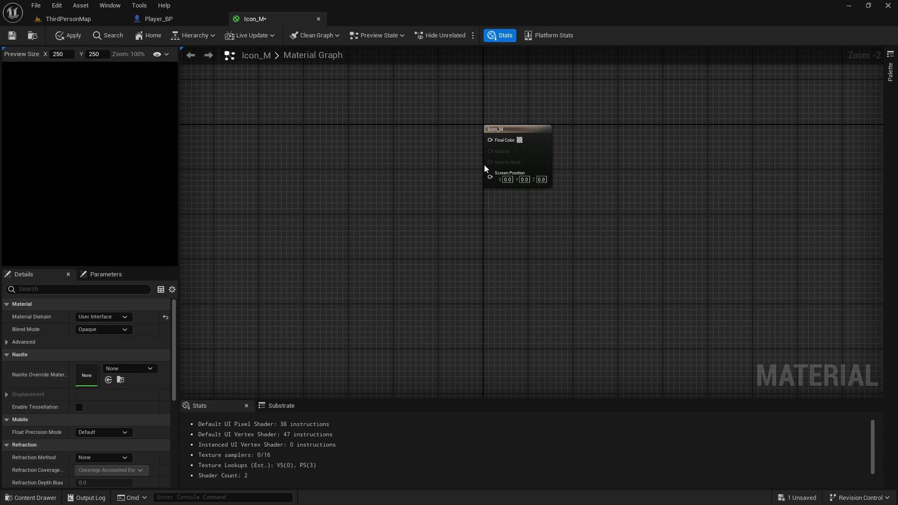
{"action": "left_click", "coordinate": [505, 140]}
{"action": "left_click", "coordinate": [111, 330]}
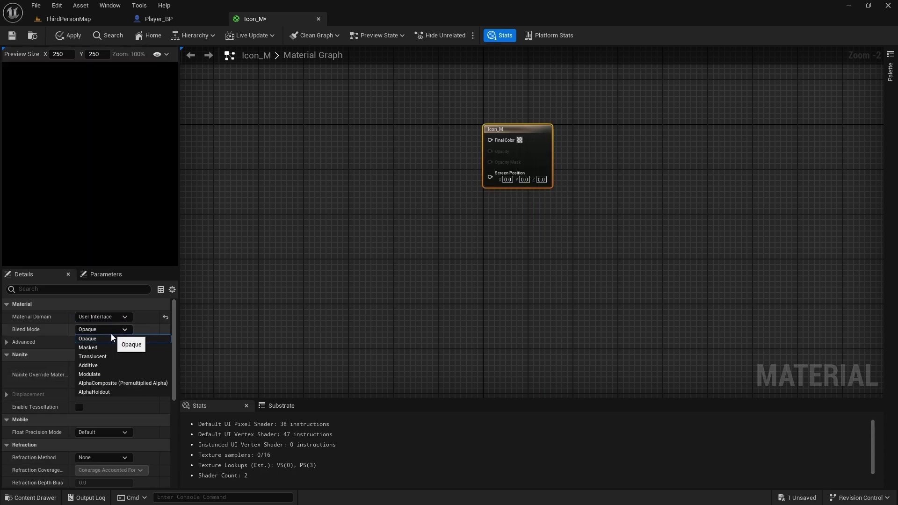
{"action": "left_click", "coordinate": [106, 357]}
{"action": "right_click_drag", "start_coordinate": [353, 233], "coordinate": [411, 229]}
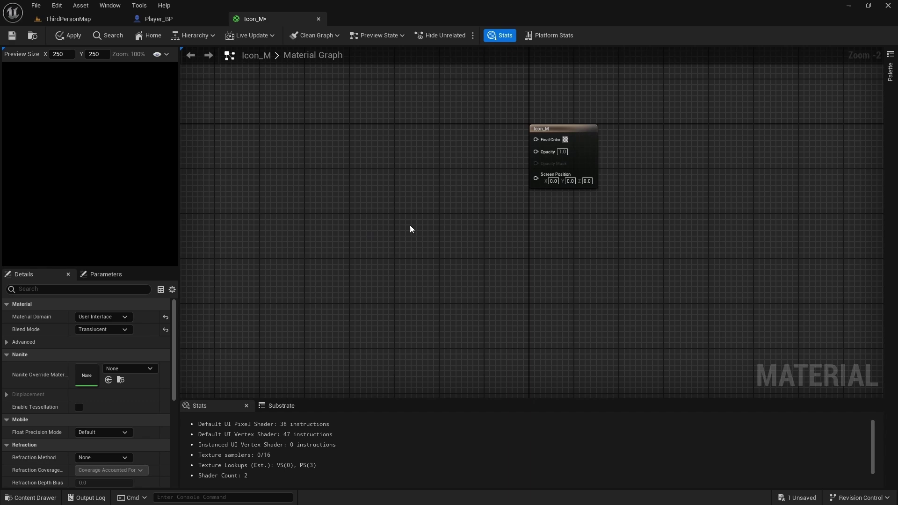
{"action": "scroll", "coordinate": [453, 176], "scroll_direction": "up", "scroll_amount": 1}
{"action": "right_click_drag", "start_coordinate": [453, 175], "coordinate": [469, 246]}
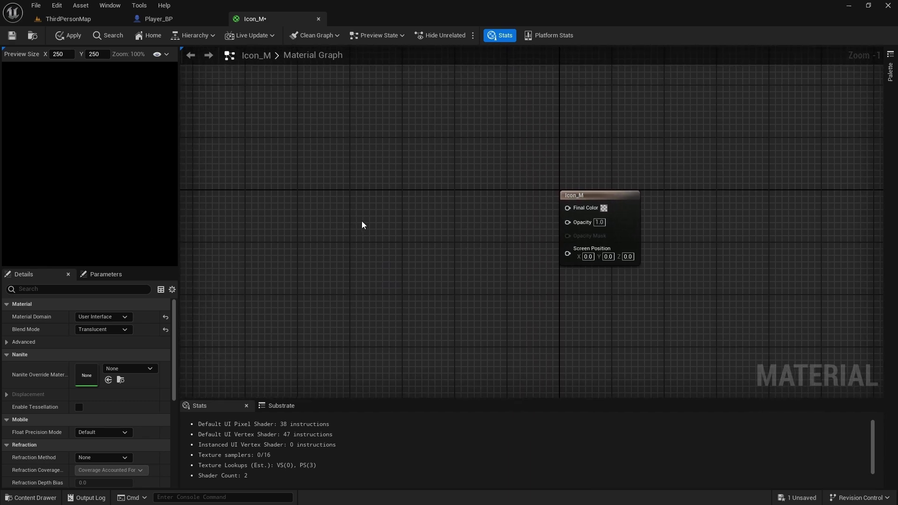
Add a TextureSample node to the Icon_M graph and assign the IconRender render target as its texture
{"action": "right_click", "coordinate": [431, 205]}
{"action": "type", "text": "texture"}
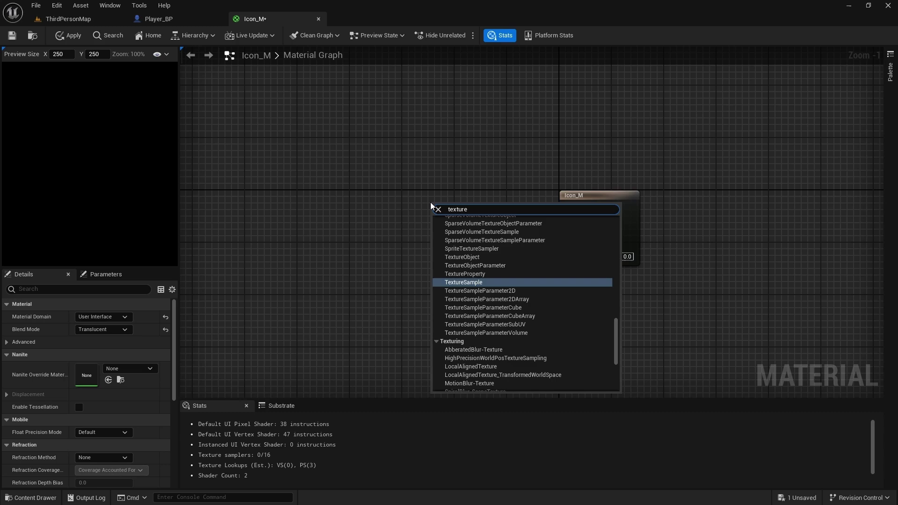
{"action": "left_click", "coordinate": [464, 282]}
{"action": "left_click_drag", "start_coordinate": [466, 209], "coordinate": [345, 202]}
{"action": "key", "text": "Home"}
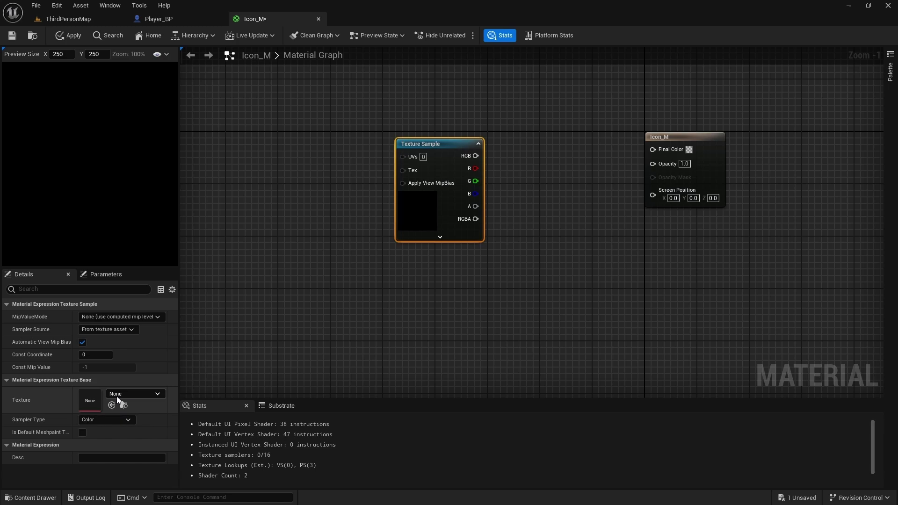
{"action": "left_click", "coordinate": [120, 396]}
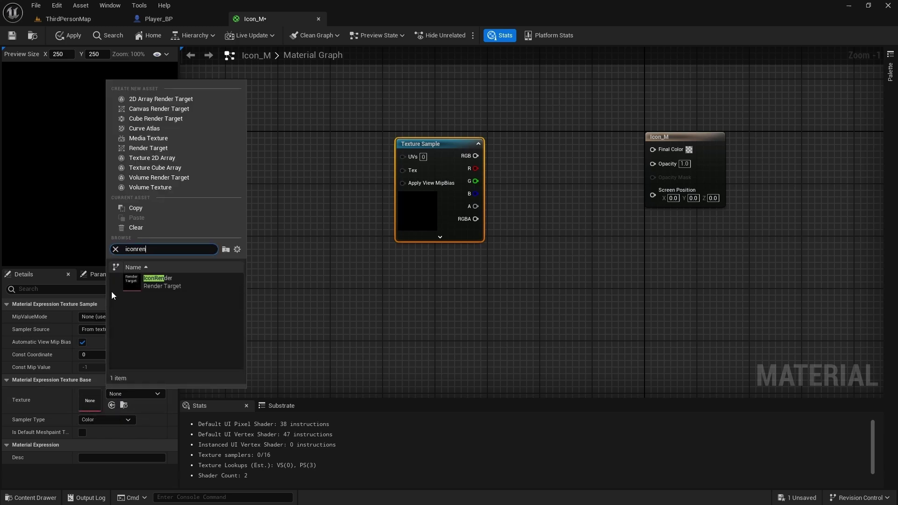
{"action": "left_click", "coordinate": [172, 284]}
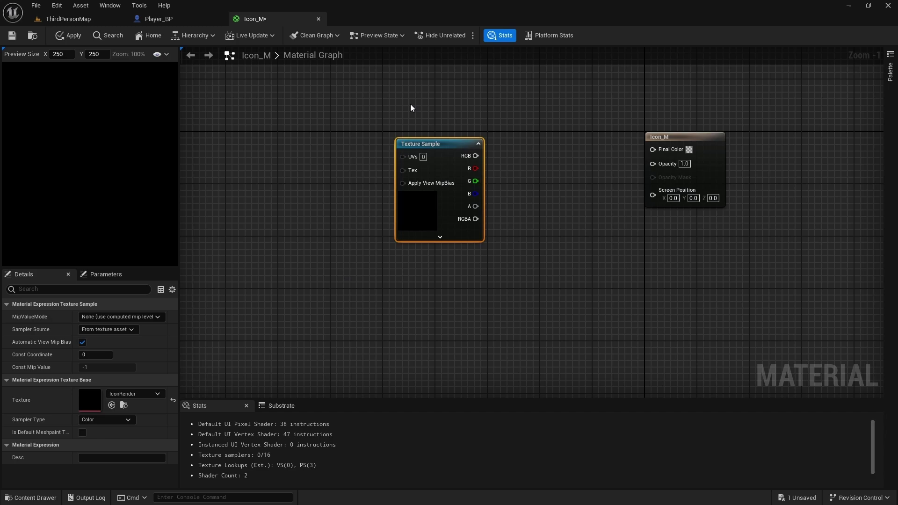
Connect the Texture Sample's RGB output to Icon_M's Final Color and align the node with the material output
{"action": "left_click_drag", "start_coordinate": [476, 155], "coordinate": [668, 148]}
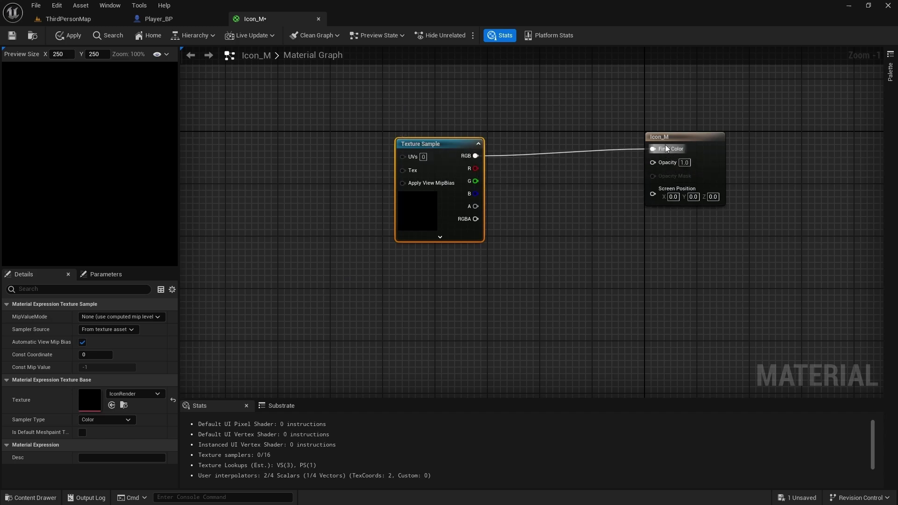
{"action": "left_click_drag", "start_coordinate": [435, 141], "coordinate": [441, 134]}
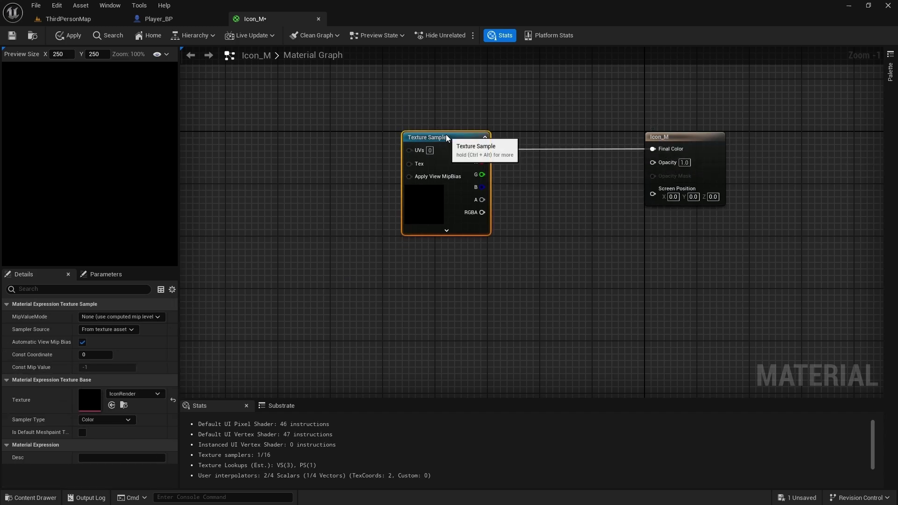
{"action": "left_click", "coordinate": [557, 195]}
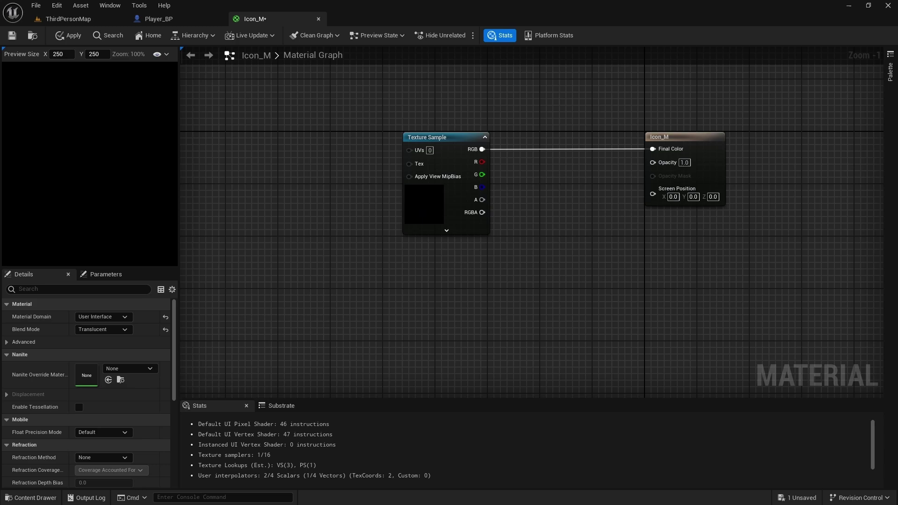
Route the Texture Sample's alpha through a OneMinus node into Opacity, then apply and save the material
{"action": "right_click_drag", "start_coordinate": [514, 207], "coordinate": [484, 243]}
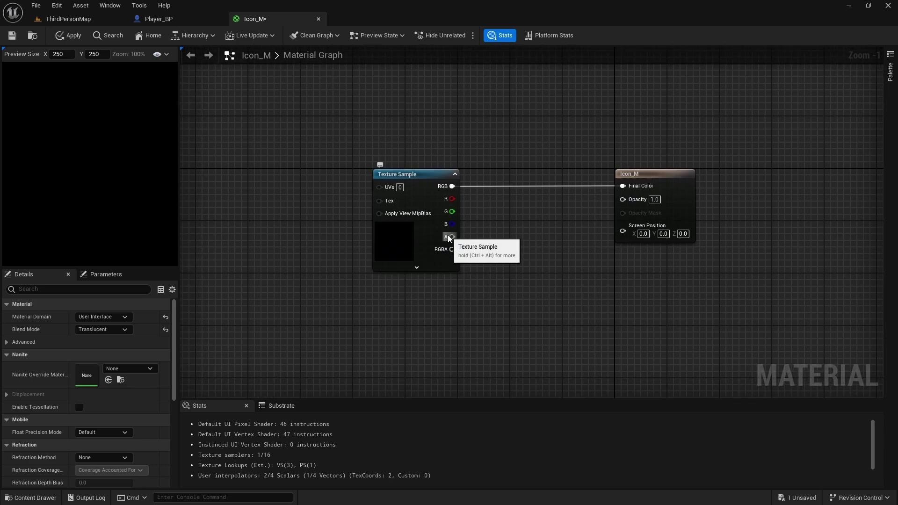
{"action": "left_click_drag", "start_coordinate": [452, 236], "coordinate": [496, 230]}
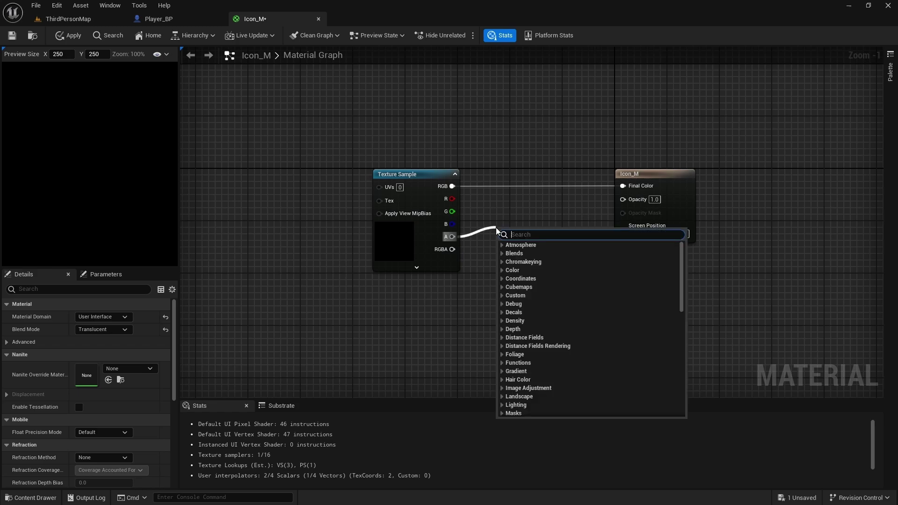
{"action": "type", "text": "1"}
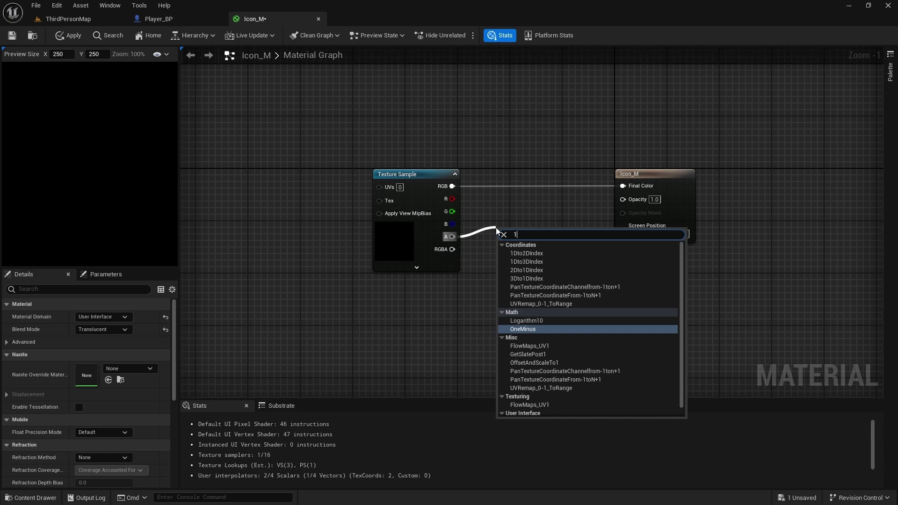
{"action": "type", "text": "-"}
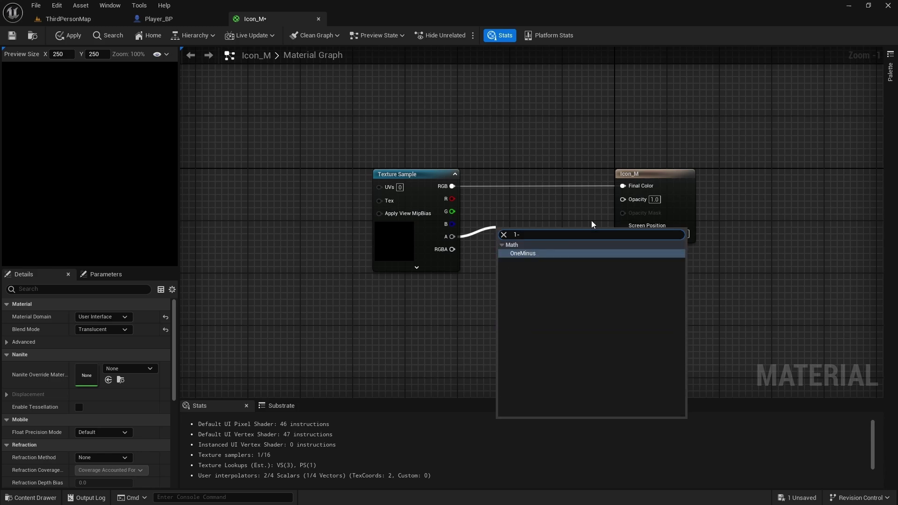
{"action": "left_click", "coordinate": [525, 257]}
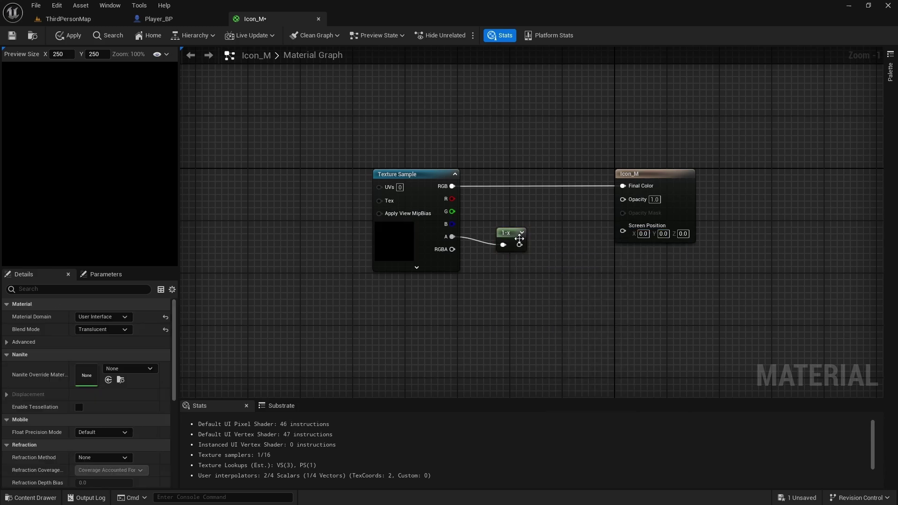
{"action": "left_click_drag", "start_coordinate": [519, 240], "coordinate": [624, 202]}
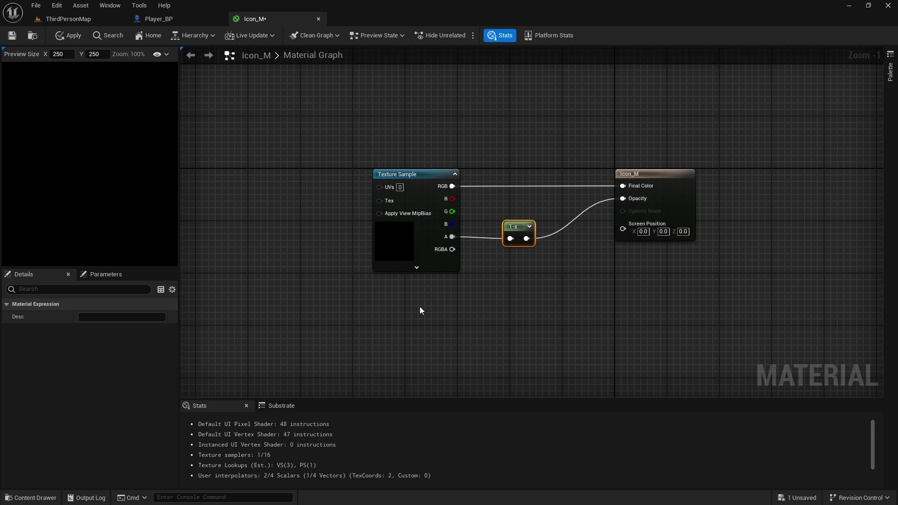
{"action": "left_click", "coordinate": [71, 38]}
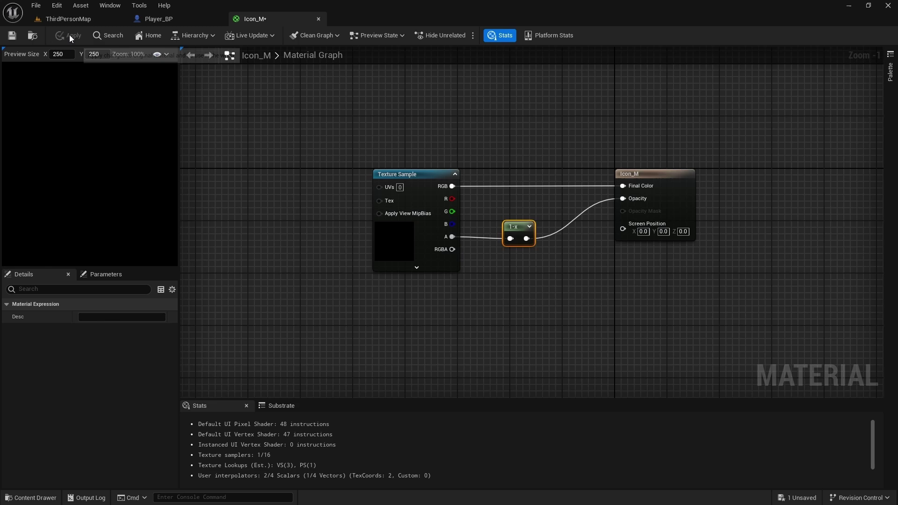
{"action": "left_click", "coordinate": [287, 159]}
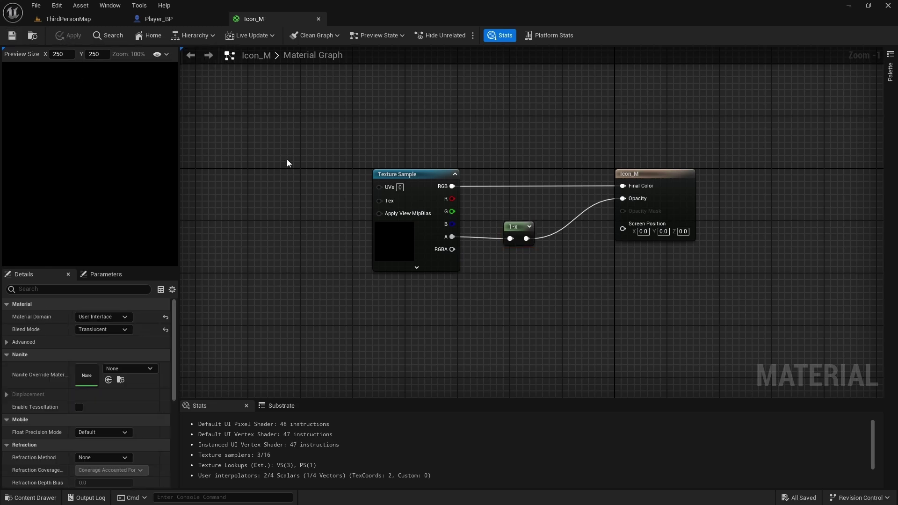
Create an Actor Blueprint class named IconCapture_BP in the IconCreator folder
{"action": "key", "text": "ctrl+space"}
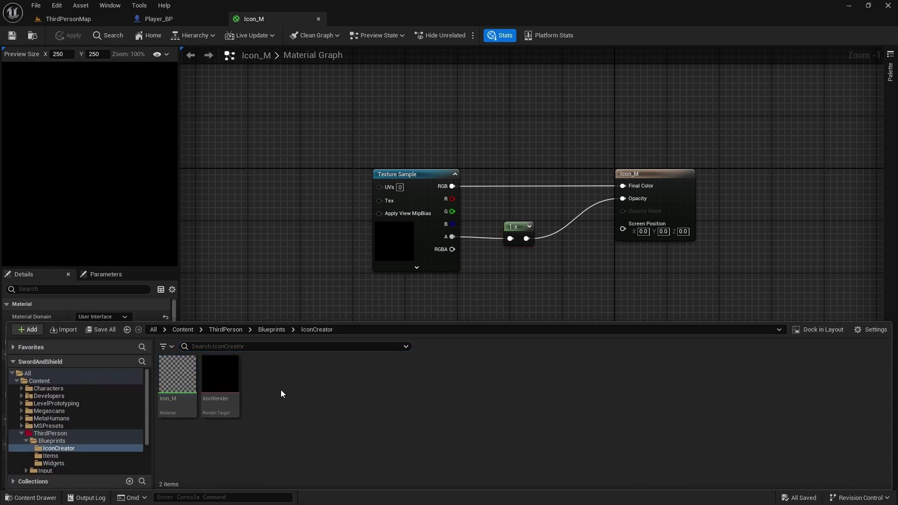
{"action": "right_click", "coordinate": [270, 383]}
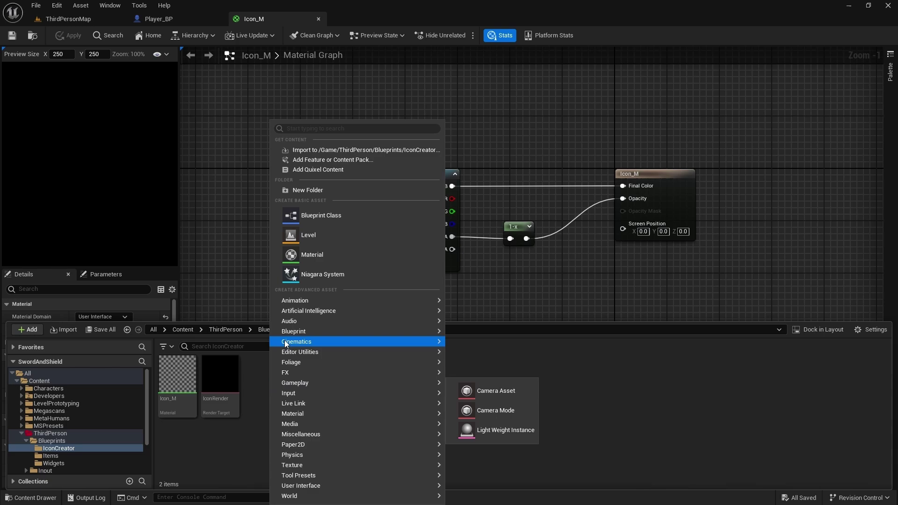
{"action": "mouse_move", "coordinate": [308, 332]}
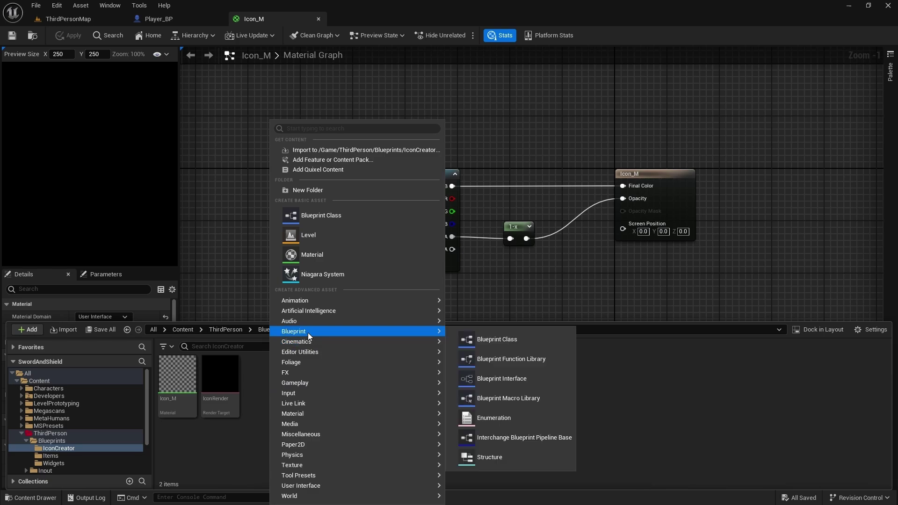
{"action": "left_click", "coordinate": [485, 339]}
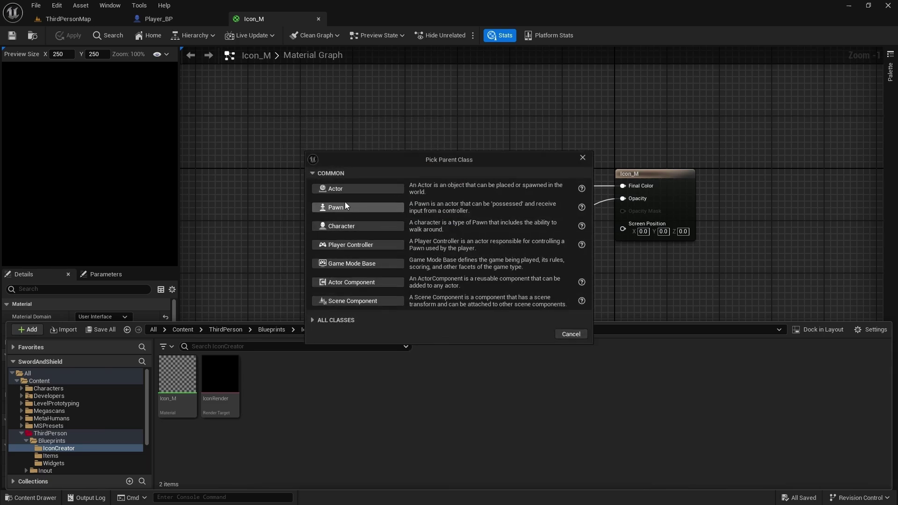
{"action": "left_click", "coordinate": [349, 187]}
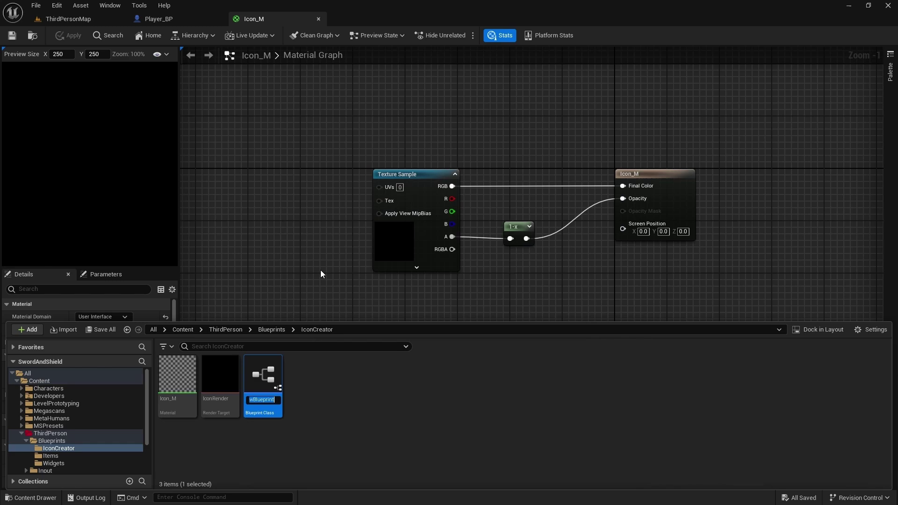
{"action": "type", "text": "IconCa"}
{"action": "type", "text": "pture"}
{"action": "type", "text": "_BP"}
{"action": "key", "text": "Return"}
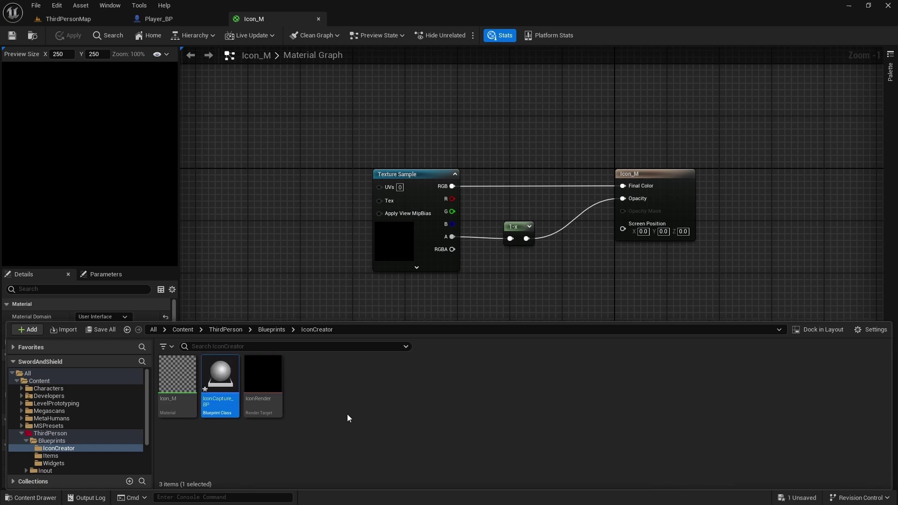
Open IconCapture_BP and add a Static Mesh component under the default scene root
{"action": "double_click", "coordinate": [223, 376]}
{"action": "right_click_drag", "start_coordinate": [215, 121], "coordinate": [216, 121]}
{"action": "right_click_drag", "start_coordinate": [167, 142], "coordinate": [167, 141]}
{"action": "left_click", "coordinate": [21, 65]}
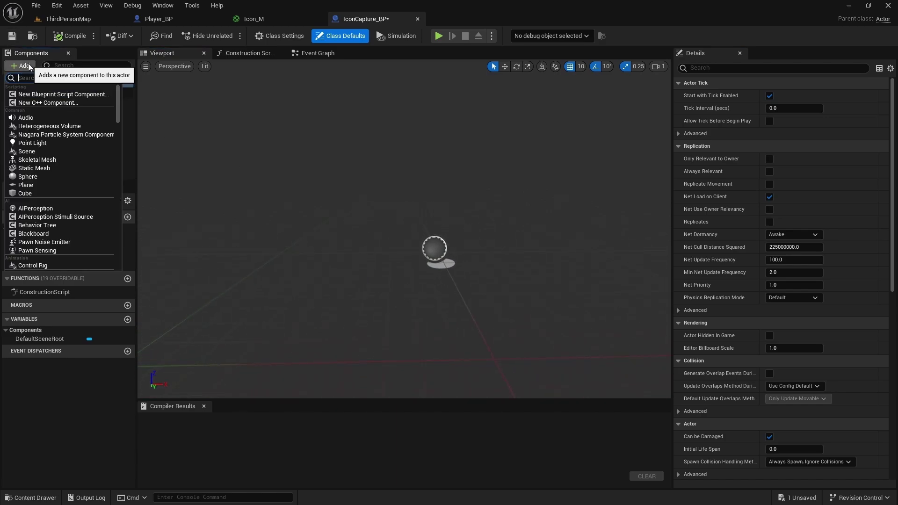
{"action": "type", "text": "static"}
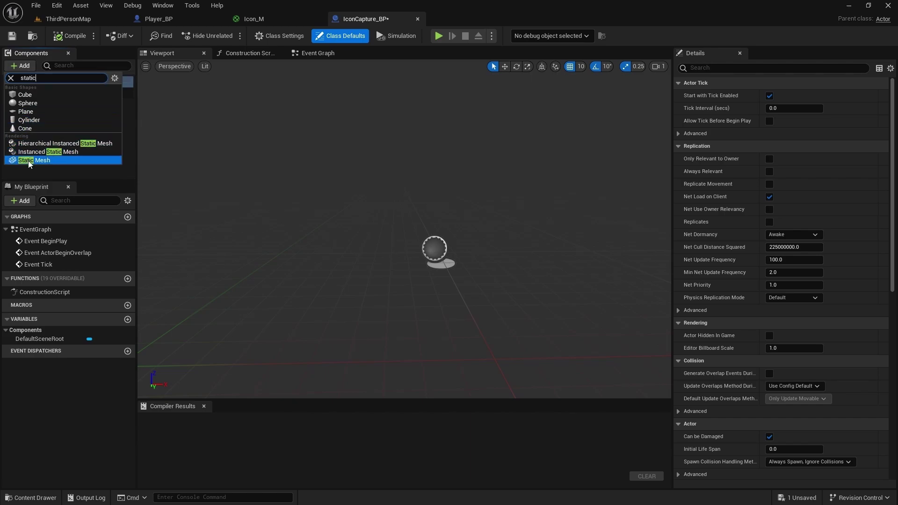
{"action": "left_click", "coordinate": [28, 161]}
{"action": "left_click", "coordinate": [58, 112]}
{"action": "left_click", "coordinate": [55, 108]}
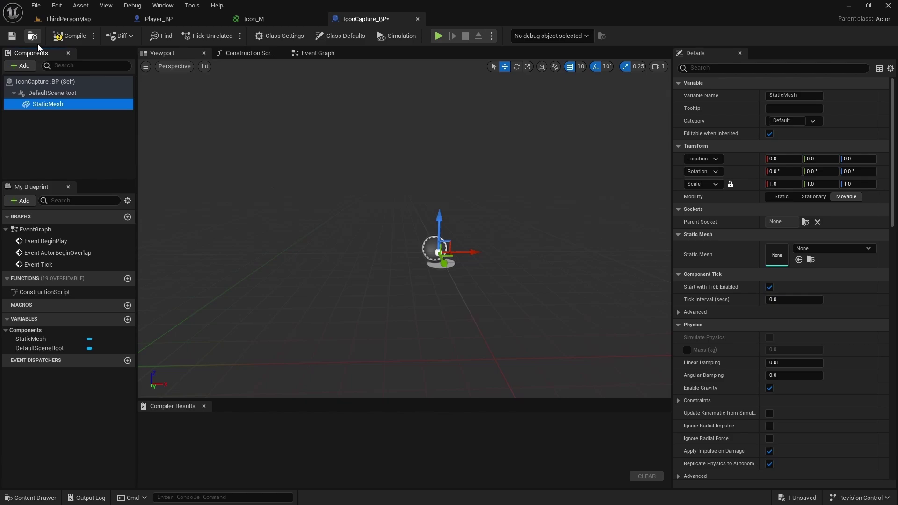
Add a Scene Capture Component 2D as a child of the StaticMesh component
{"action": "left_click", "coordinate": [19, 66]}
{"action": "type", "text": "sc"}
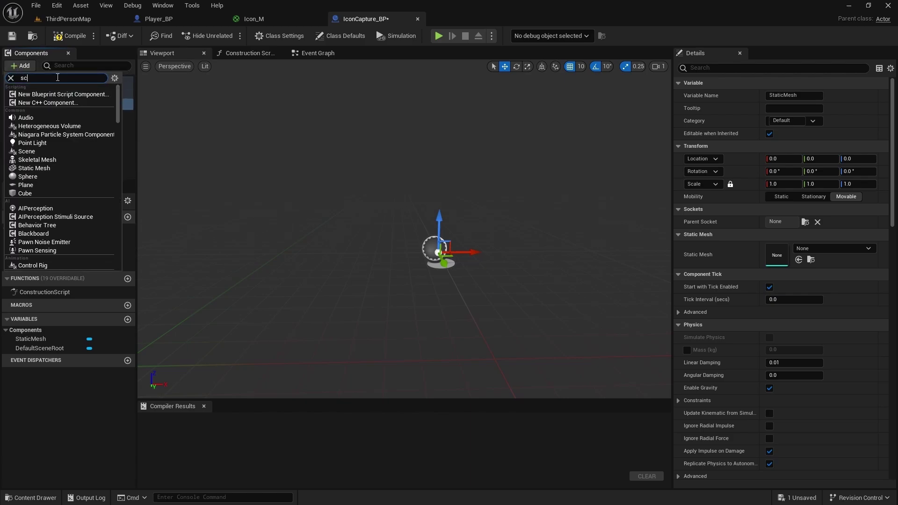
{"action": "type", "text": "ene ca"}
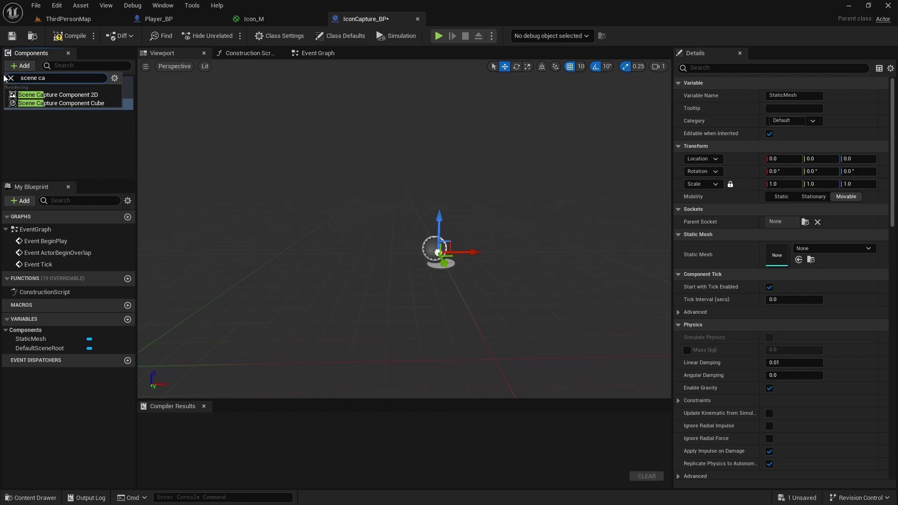
{"action": "left_click", "coordinate": [53, 96]}
{"action": "left_click", "coordinate": [72, 140]}
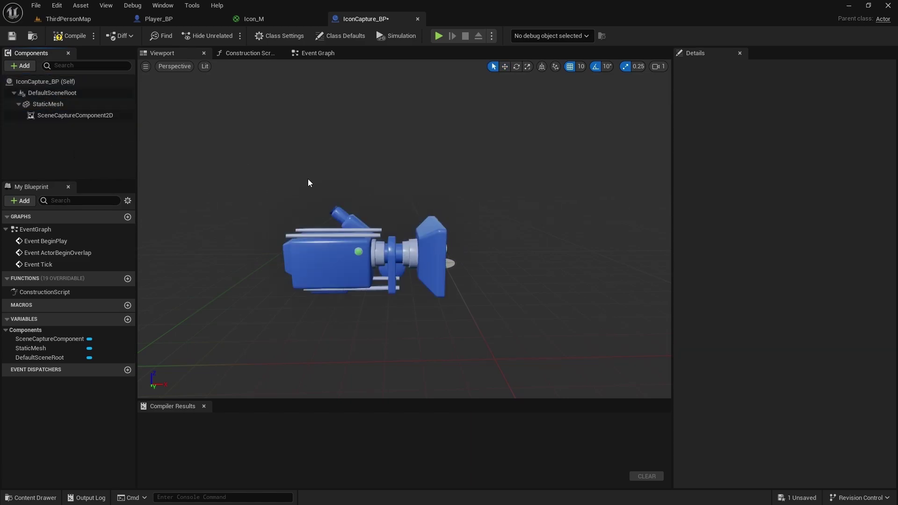
{"action": "left_click_drag", "start_coordinate": [308, 179], "coordinate": [312, 196]}
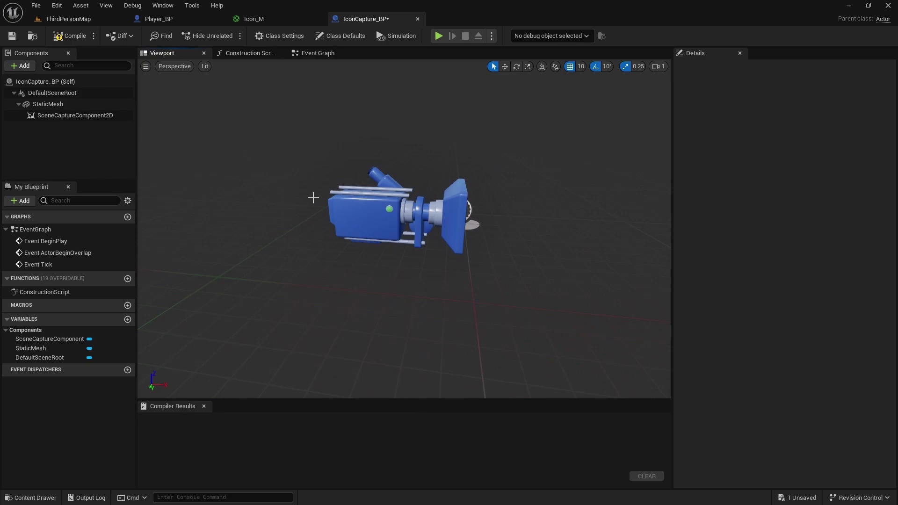
Set the SceneCaptureComponent2D's field of view to 40
{"action": "left_click", "coordinate": [66, 115]}
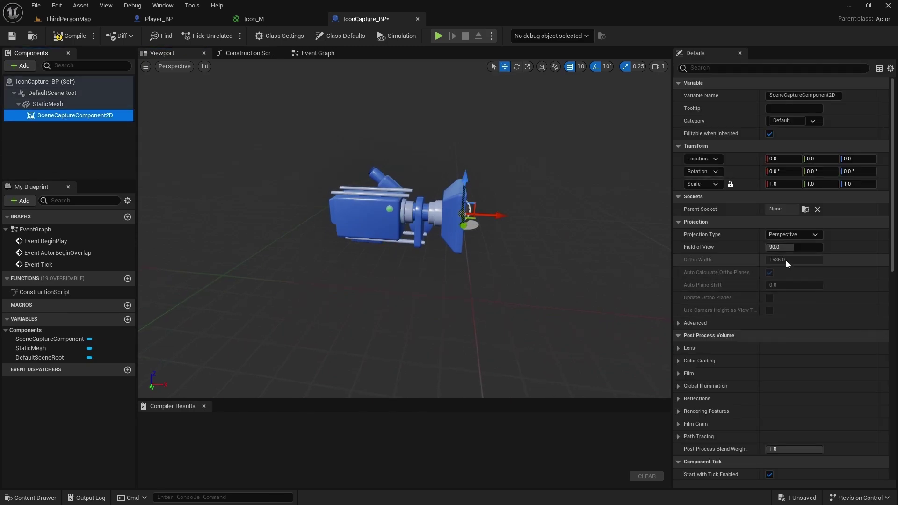
{"action": "left_click", "coordinate": [786, 248]}
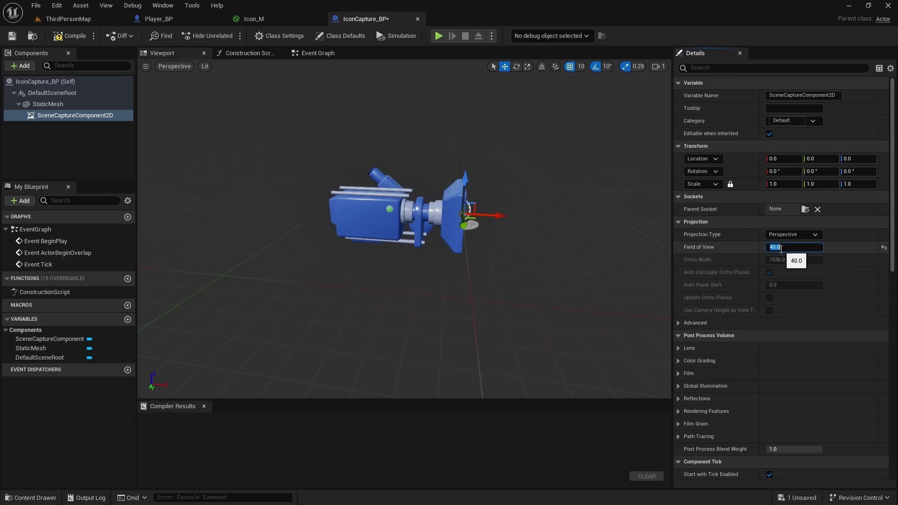
{"action": "mouse_move", "coordinate": [463, 252]}
{"action": "right_mouse_down"}
{"action": "mouse_move", "coordinate": [506, 225]}
{"action": "mouse_move", "coordinate": [456, 248]}
{"action": "right_mouse_up"}
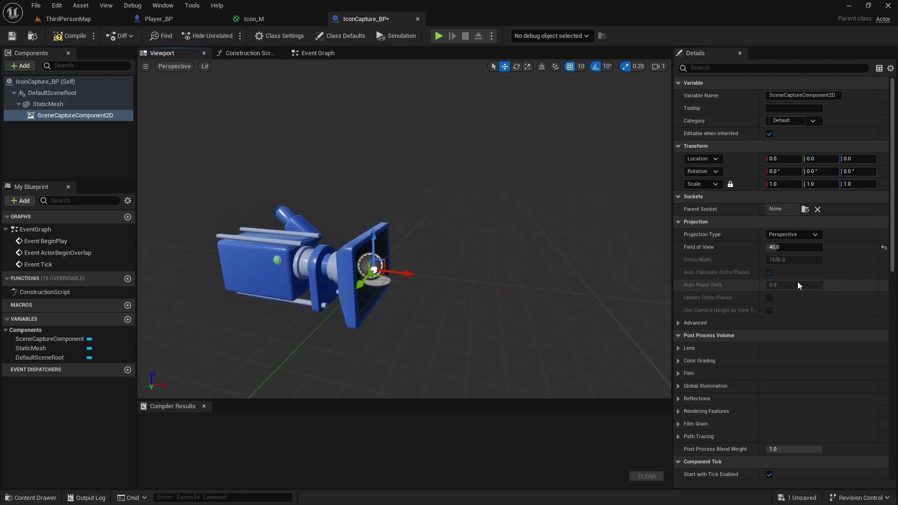
Assign IconRender as the Texture Target of the SceneCaptureComponent2D
{"action": "scroll", "coordinate": [790, 270], "scroll_direction": "down", "scroll_amount": 3}
{"action": "scroll", "coordinate": [789, 270], "scroll_direction": "down", "scroll_amount": 5}
{"action": "scroll", "coordinate": [785, 271], "scroll_direction": "down", "scroll_amount": 1}
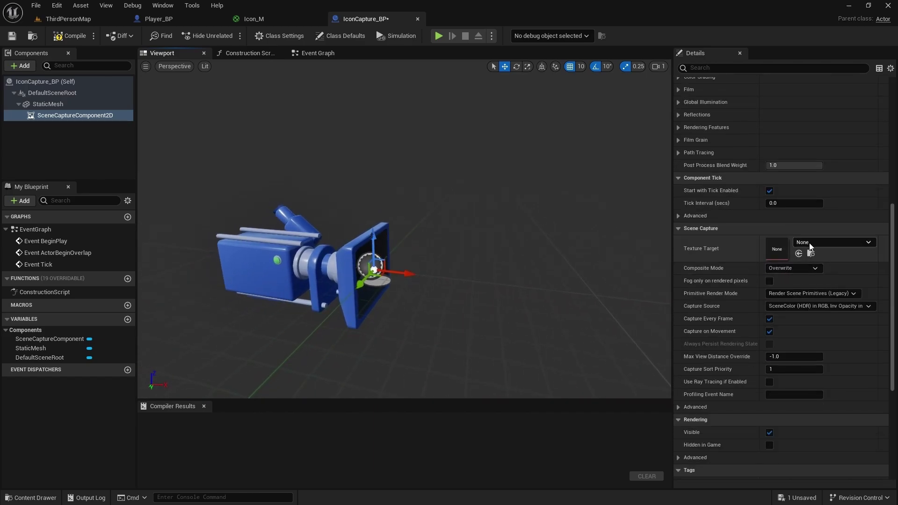
{"action": "left_click", "coordinate": [816, 243]}
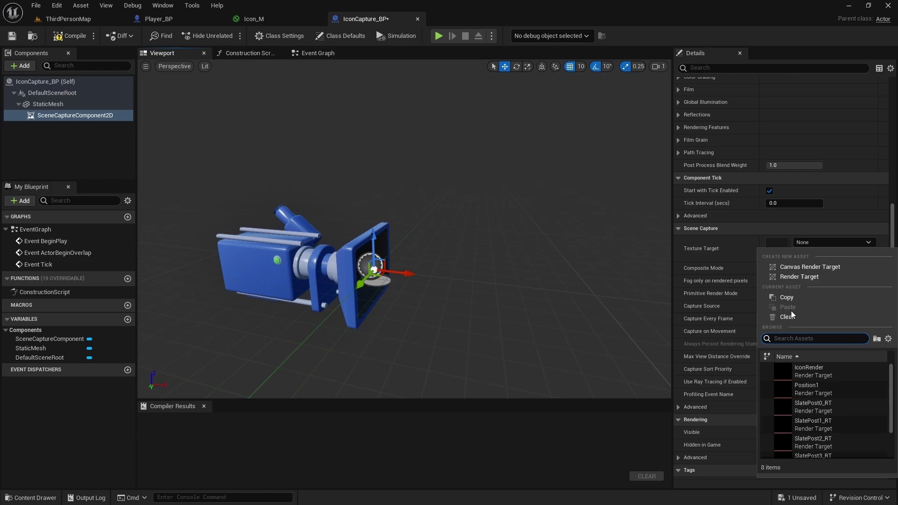
{"action": "left_click", "coordinate": [807, 372]}
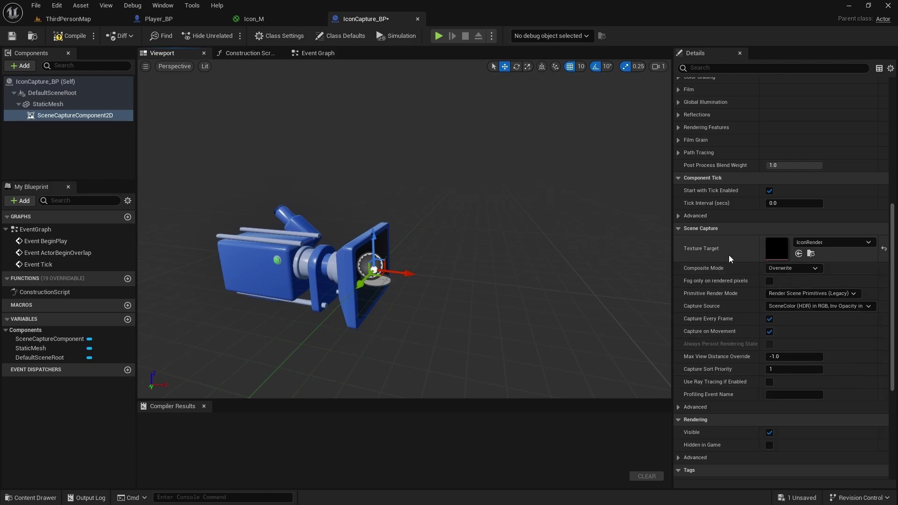
{"action": "scroll", "coordinate": [515, 257], "scroll_direction": "down", "scroll_amount": 3}
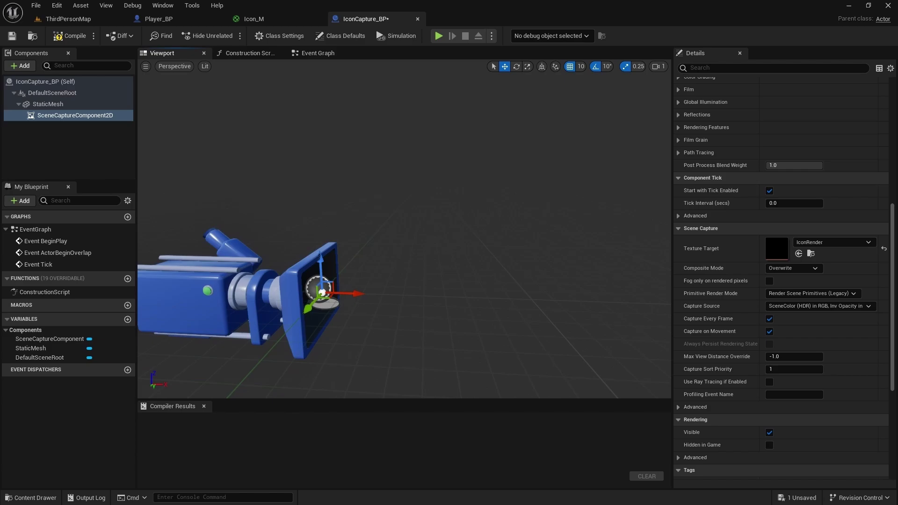
Add a Plane component under the default scene root of IconCapture_BP
{"action": "scroll", "coordinate": [448, 270], "scroll_direction": "up", "scroll_amount": 5}
{"action": "scroll", "coordinate": [448, 270], "scroll_direction": "down", "scroll_amount": 2}
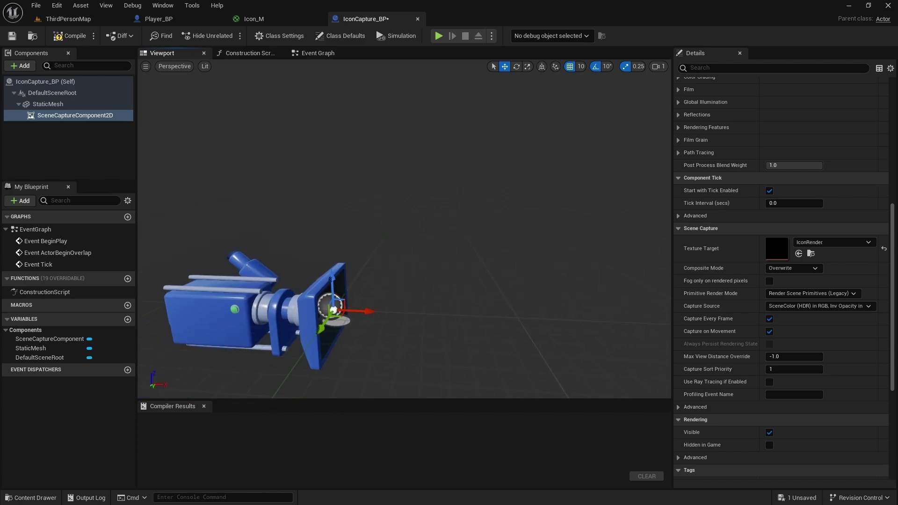
{"action": "left_click", "coordinate": [70, 139]}
{"action": "left_click", "coordinate": [22, 69]}
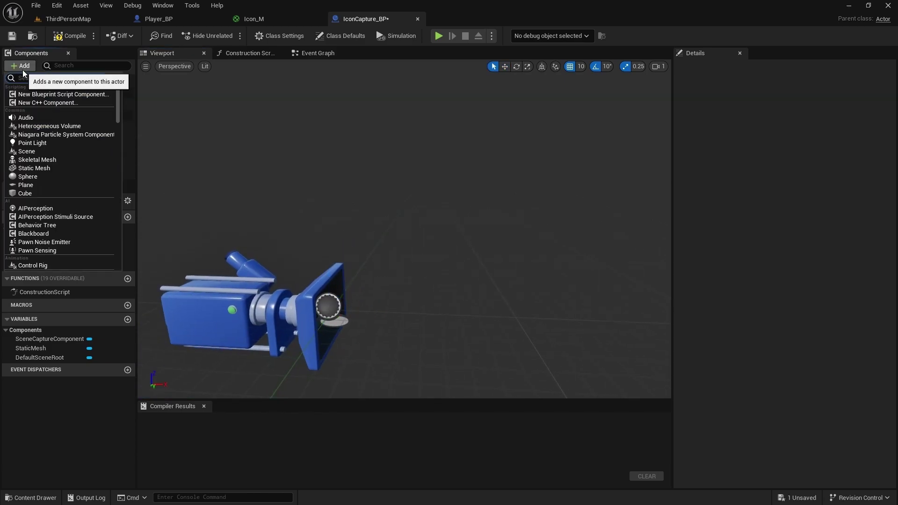
{"action": "left_click", "coordinate": [585, 229]}
{"action": "scroll", "coordinate": [585, 229], "scroll_direction": "down", "scroll_amount": 2}
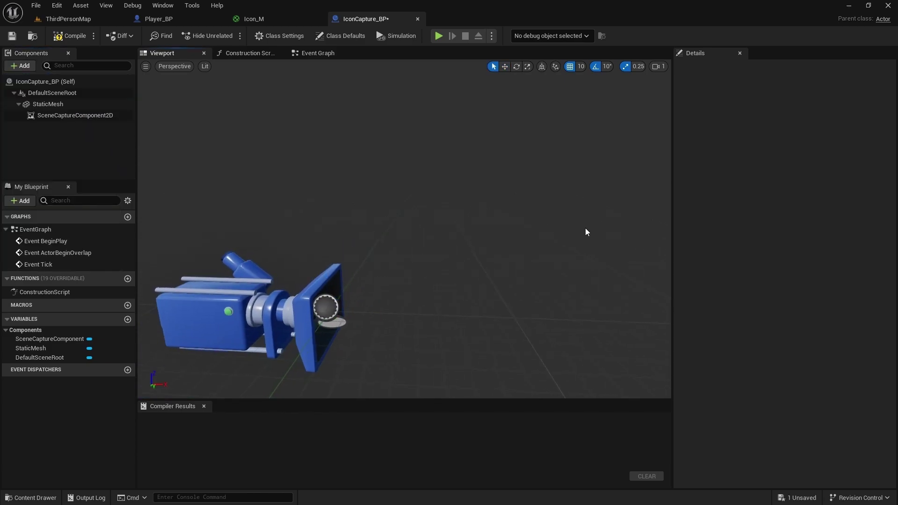
{"action": "left_click", "coordinate": [16, 66]}
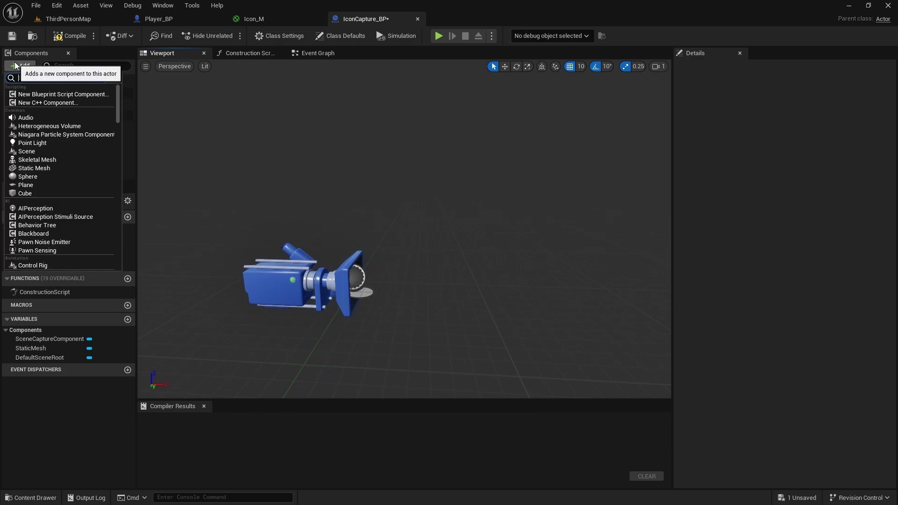
{"action": "type", "text": "pla"}
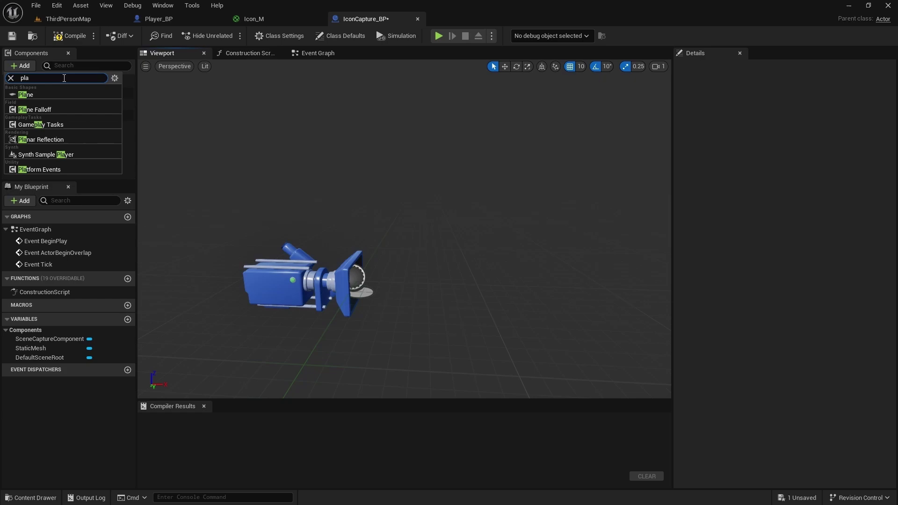
{"action": "left_click", "coordinate": [27, 95]}
{"action": "key", "text": "Return"}
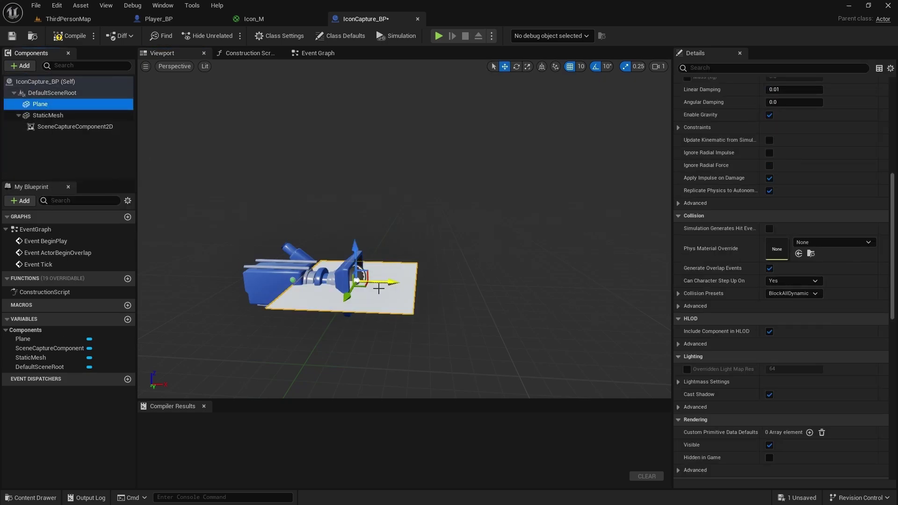
Rotate the plane upright by about 90° and place it in front of the capture camera at about X 180, Z 90
{"action": "left_click", "coordinate": [516, 66]}
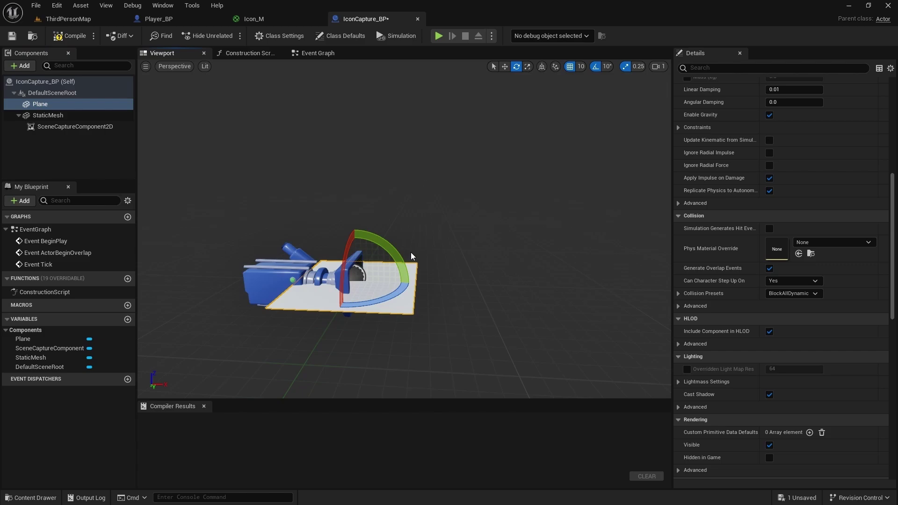
{"action": "left_click_drag", "start_coordinate": [341, 257], "coordinate": [338, 302]}
{"action": "key", "text": "w"}
{"action": "left_click_drag", "start_coordinate": [391, 283], "coordinate": [569, 209]}
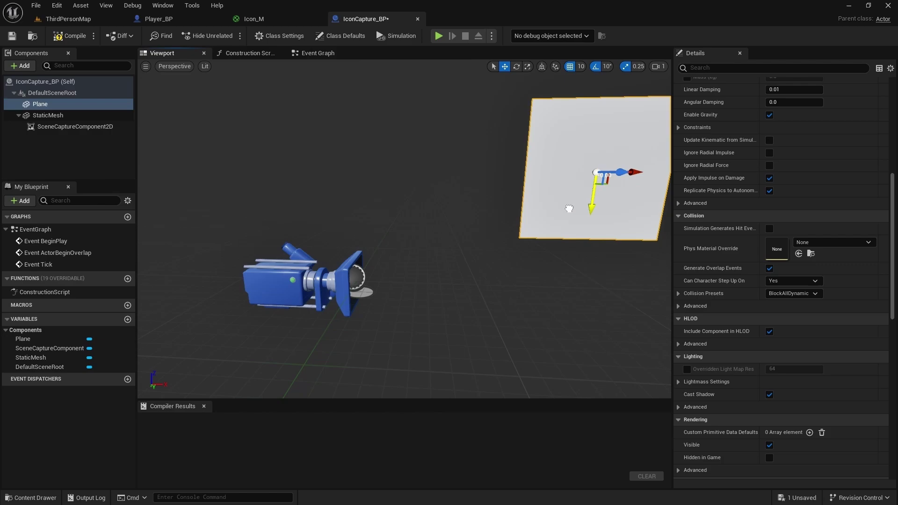
{"action": "middle_click_drag", "start_coordinate": [601, 242], "coordinate": [490, 191]}
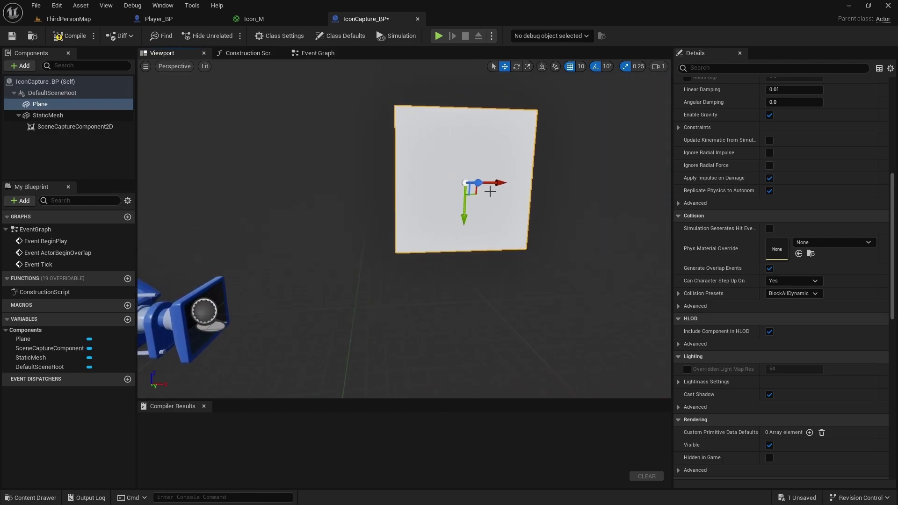
{"action": "left_click_drag", "start_coordinate": [478, 187], "coordinate": [468, 183]}
{"action": "key", "text": "ctrl+z"}
{"action": "right_click_drag", "start_coordinate": [487, 138], "coordinate": [506, 186]}
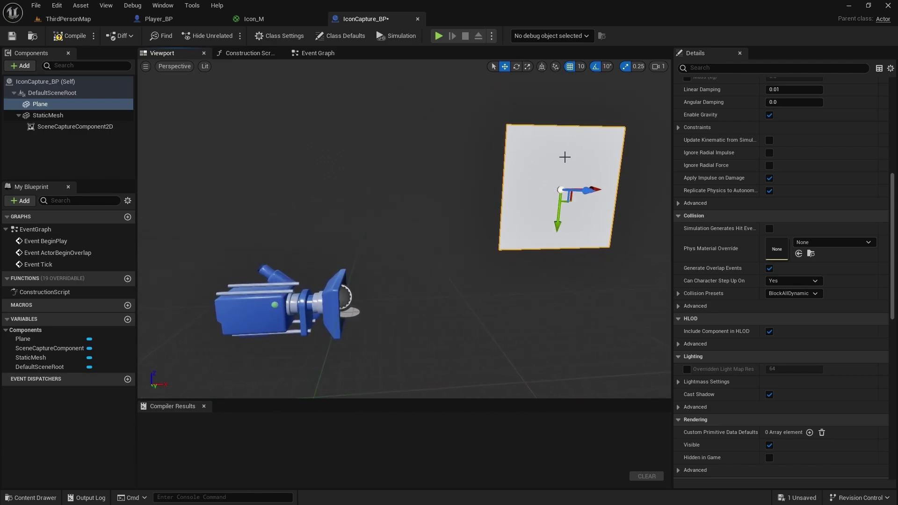
Duplicate the Plane component in the component hierarchy
{"action": "left_click", "coordinate": [46, 105]}
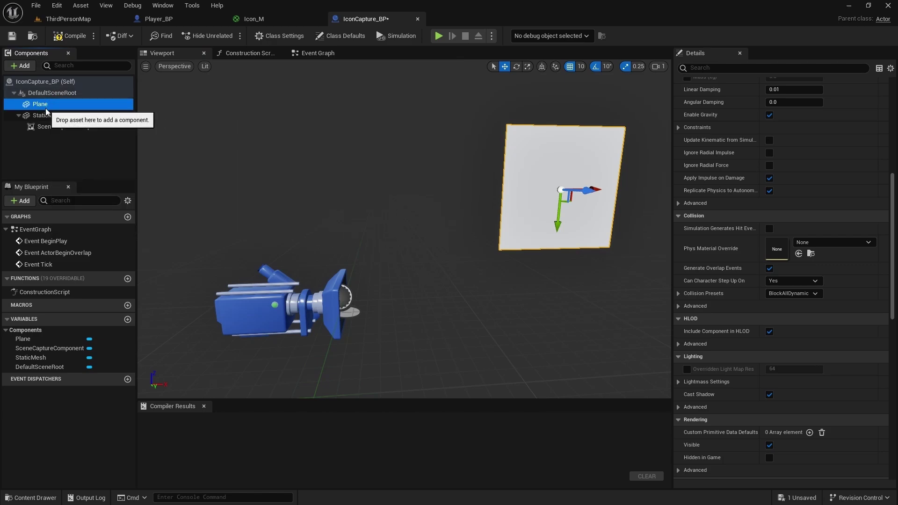
{"action": "key", "text": "ctrl+d"}
{"action": "left_click", "coordinate": [73, 156]}
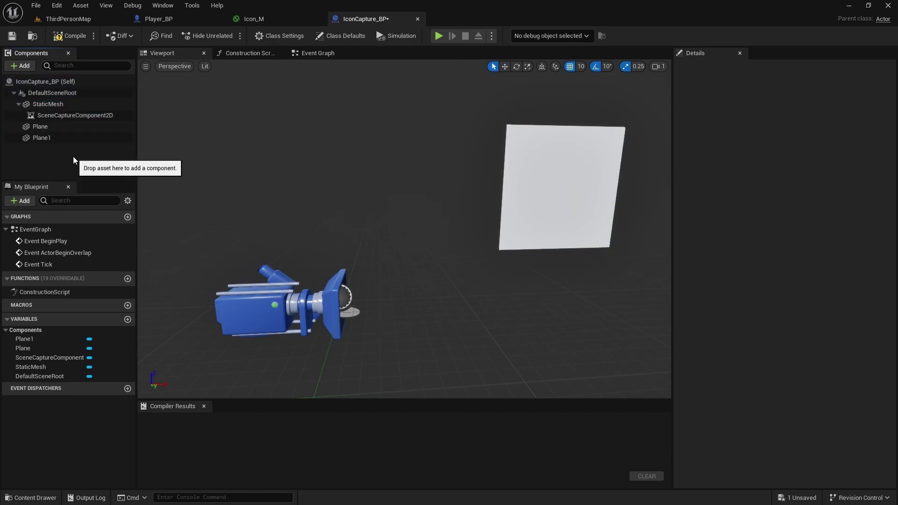
Assign the Icon_M material to Element 0 of the original Plane component
{"action": "left_click", "coordinate": [42, 140]}
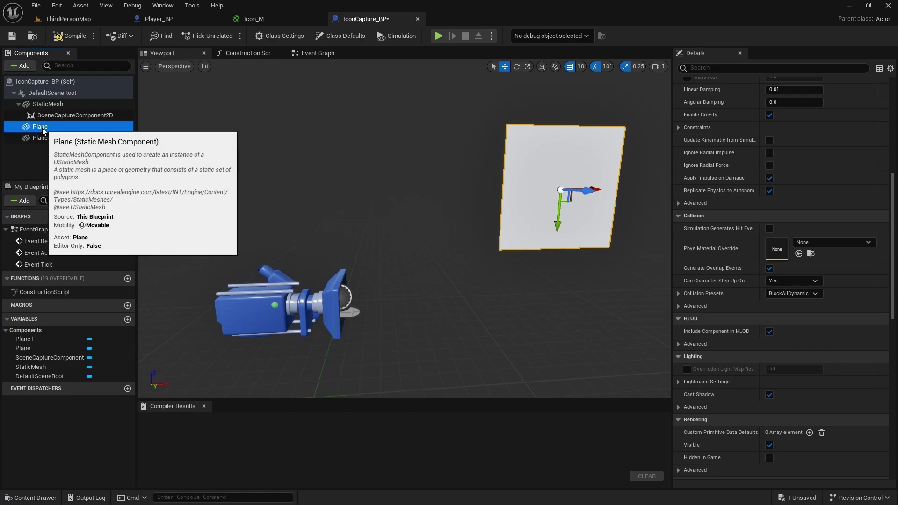
{"action": "left_click", "coordinate": [42, 128]}
{"action": "scroll", "coordinate": [779, 324], "scroll_direction": "down", "scroll_amount": 10}
{"action": "scroll", "coordinate": [785, 320], "scroll_direction": "up", "scroll_amount": 12}
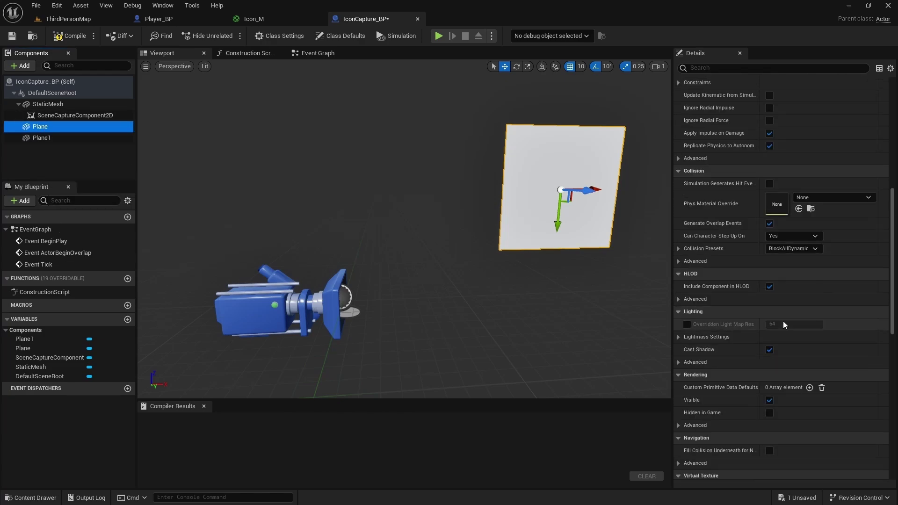
{"action": "scroll", "coordinate": [790, 304], "scroll_direction": "up", "scroll_amount": 1}
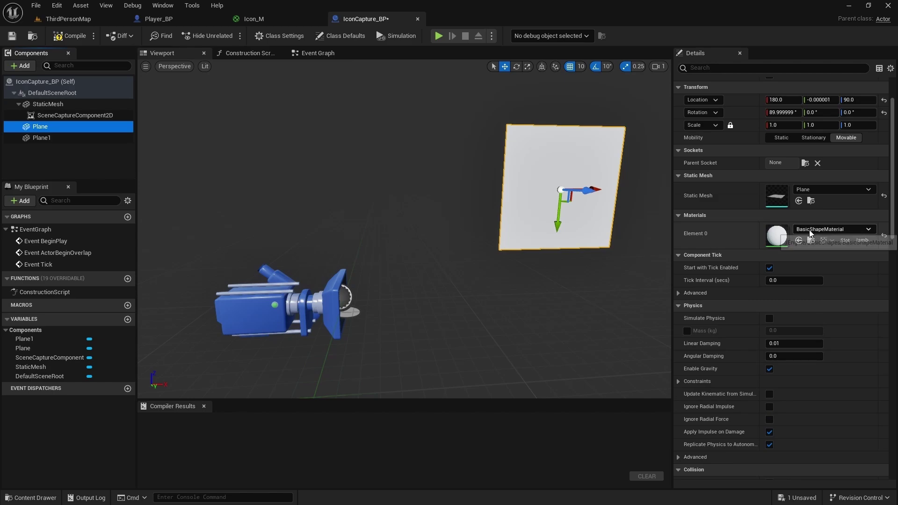
{"action": "left_click", "coordinate": [833, 229]}
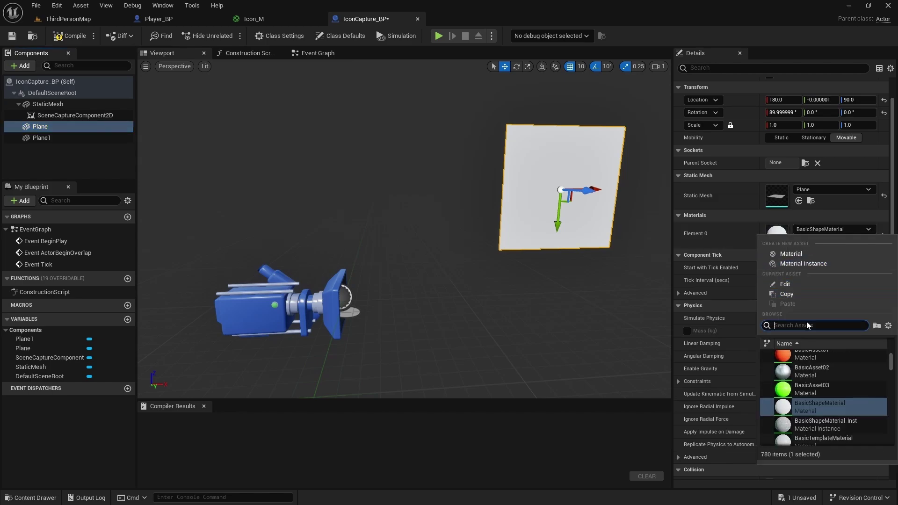
{"action": "type", "text": "icon"}
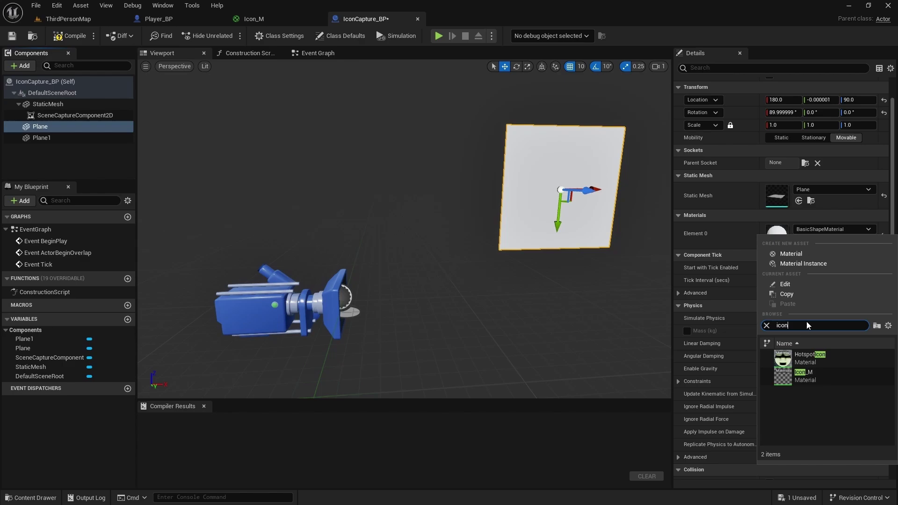
{"action": "left_click", "coordinate": [810, 378]}
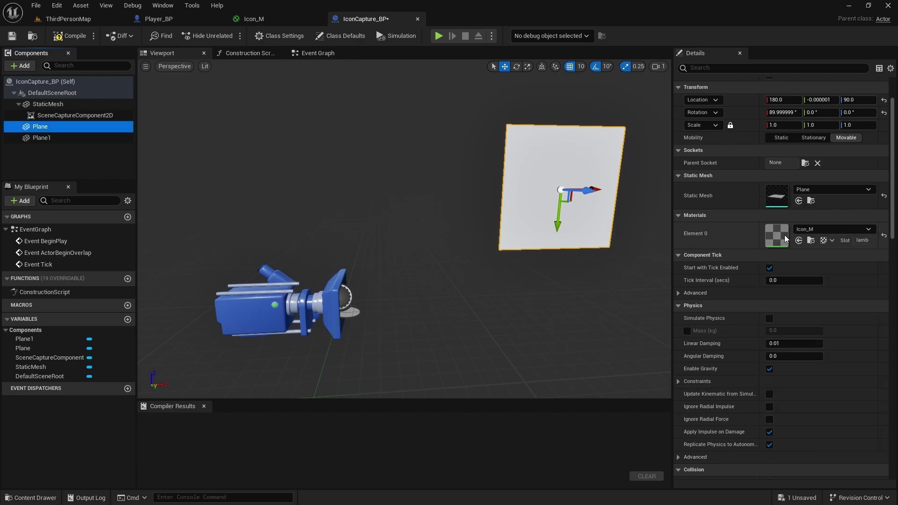
{"action": "right_click_drag", "start_coordinate": [570, 239], "coordinate": [276, 302]}
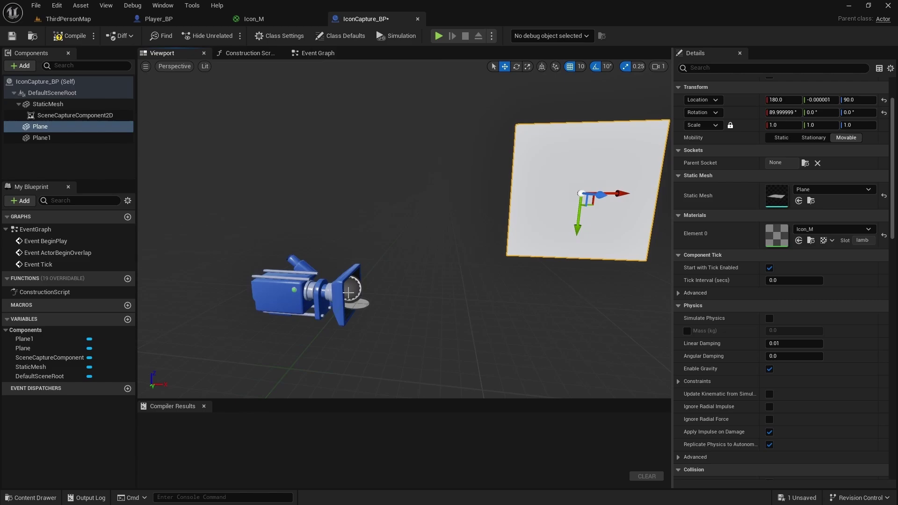
Set the StaticMesh component's mesh to IronAxe_SM
{"action": "left_click", "coordinate": [41, 104]}
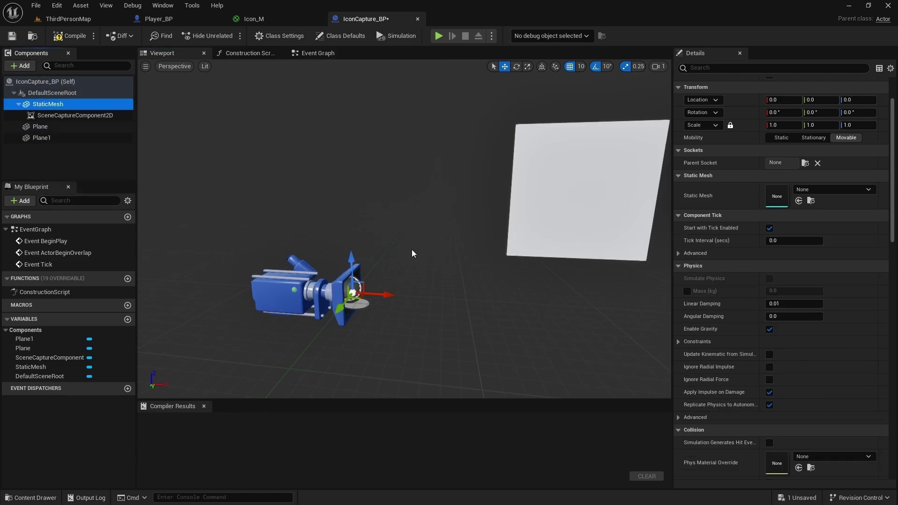
{"action": "left_click", "coordinate": [801, 190]}
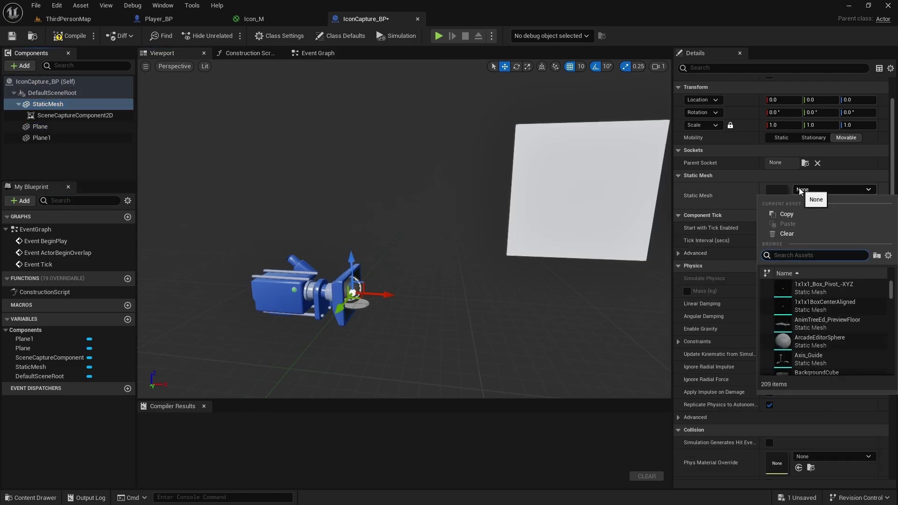
{"action": "type", "text": "iron"}
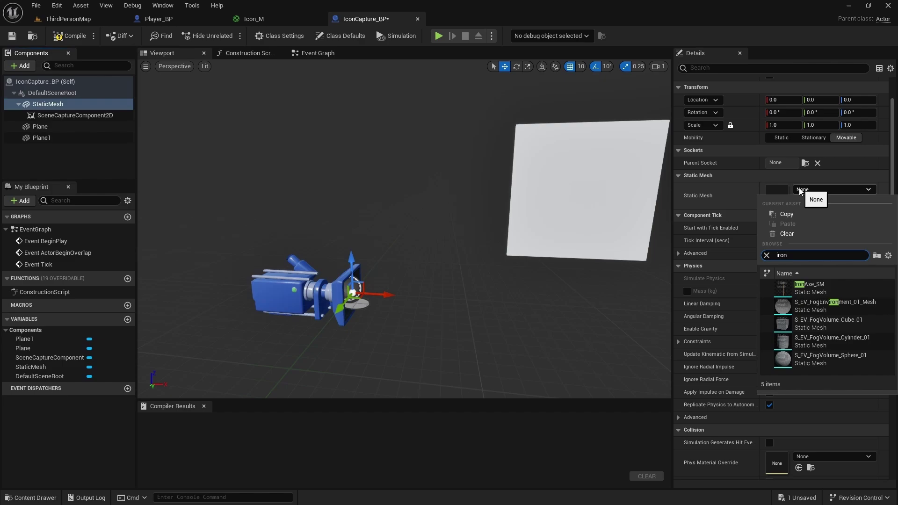
{"action": "left_click", "coordinate": [812, 290]}
{"action": "mouse_move", "coordinate": [379, 295]}
{"action": "left_mouse_down"}
{"action": "mouse_move", "coordinate": [417, 297]}
{"action": "mouse_move", "coordinate": [376, 292]}
{"action": "left_mouse_up"}
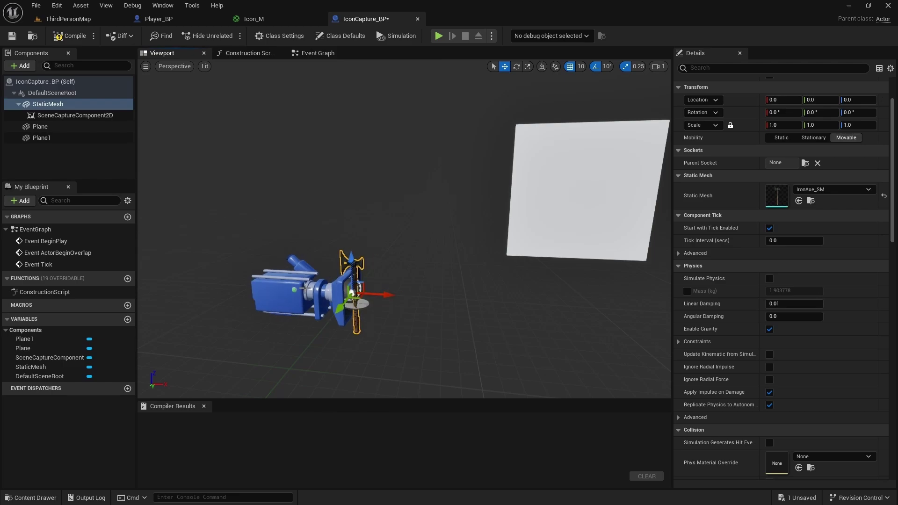
Reparent SceneCaptureComponent2D from StaticMesh by attaching it directly to DefaultSceneRoot
{"action": "left_click", "coordinate": [73, 115]}
{"action": "left_click", "coordinate": [49, 104]}
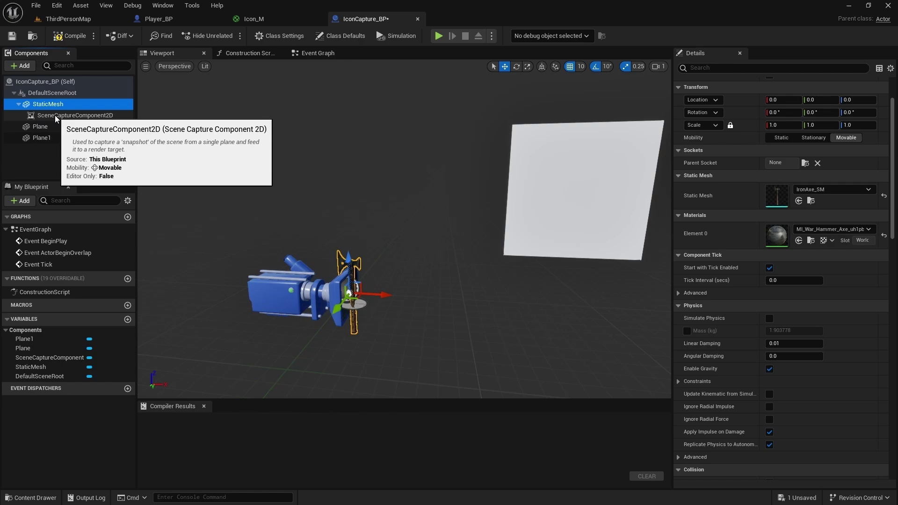
{"action": "left_click_drag", "start_coordinate": [51, 116], "coordinate": [39, 96]}
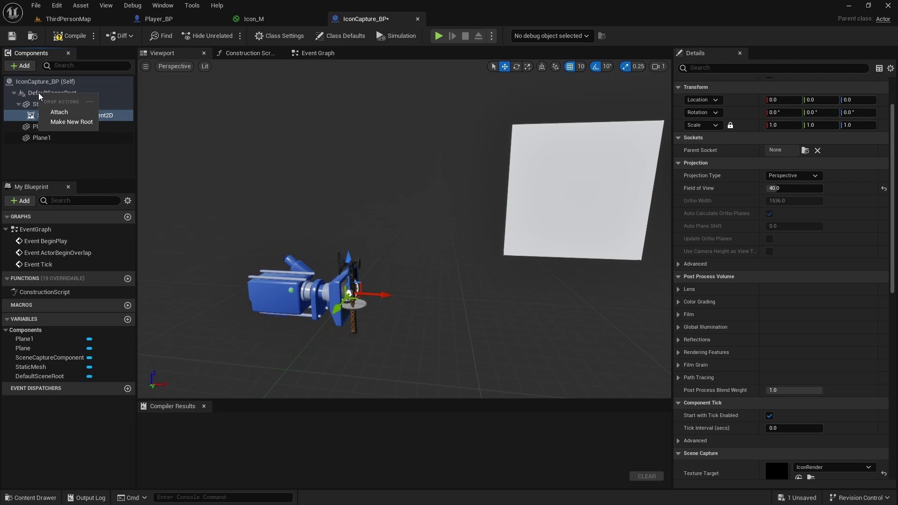
{"action": "left_click", "coordinate": [58, 112]}
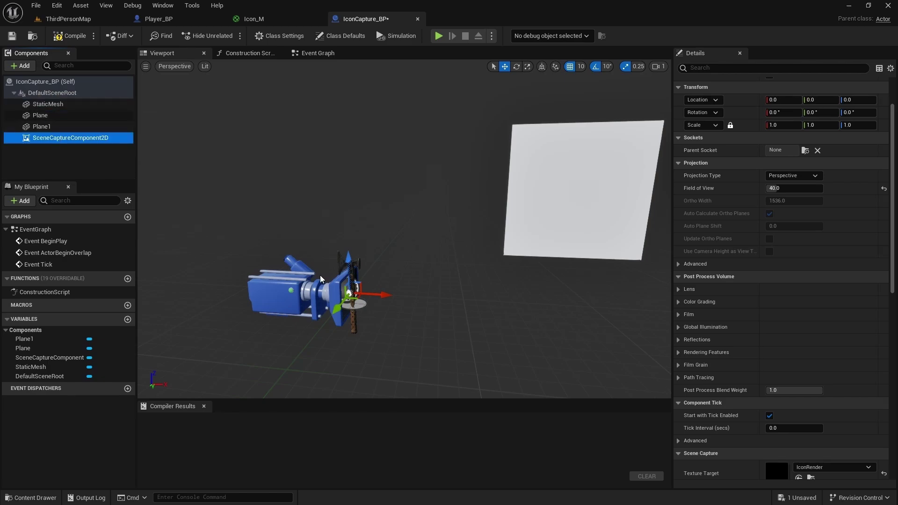
Move SceneCaptureComponent2D back from the axe along the X axis to -130
{"action": "left_click_drag", "start_coordinate": [368, 293], "coordinate": [233, 285]}
{"action": "right_click_drag", "start_coordinate": [232, 284], "coordinate": [421, 301]}
{"action": "left_click", "coordinate": [420, 301]}
{"action": "left_click", "coordinate": [272, 327]}
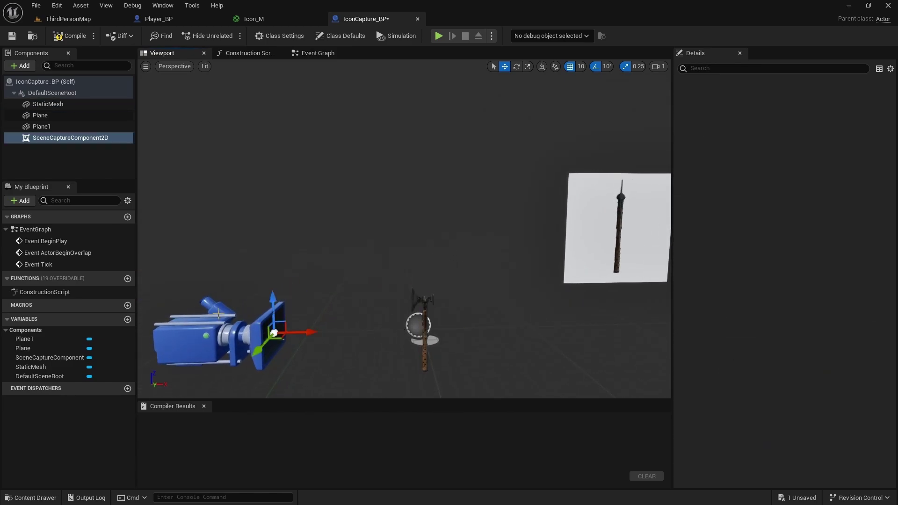
{"action": "left_click_drag", "start_coordinate": [306, 334], "coordinate": [305, 333]}
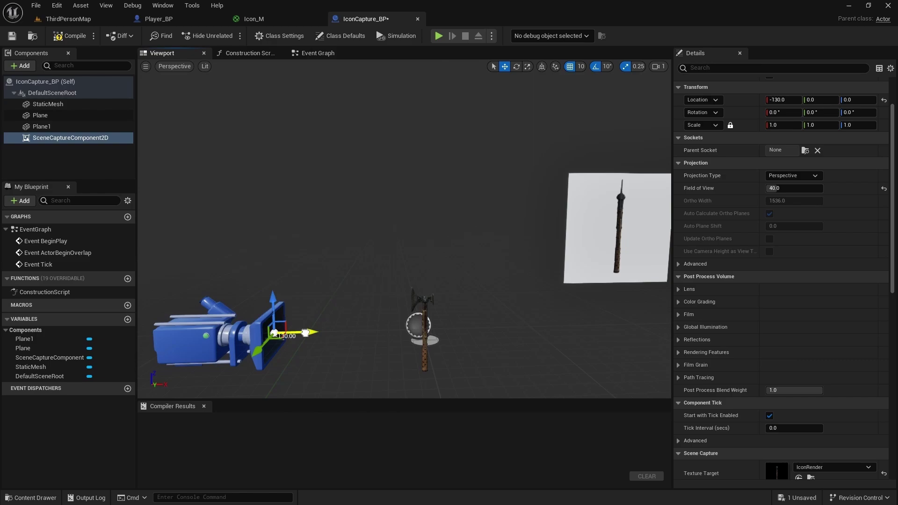
Rotate the axe mesh to a diagonal pose facing the capture camera, at about -47.6°, -29.5°, 118.3°
{"action": "left_click", "coordinate": [426, 301]}
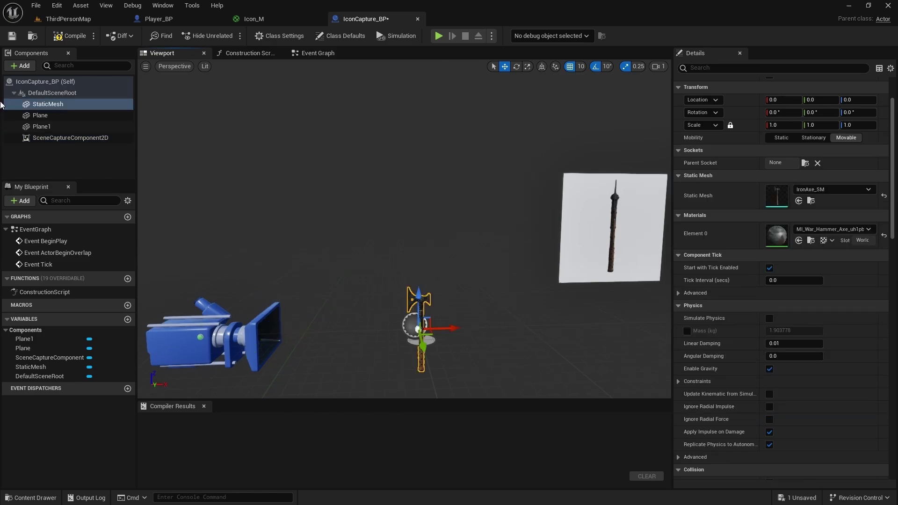
{"action": "key", "text": "e"}
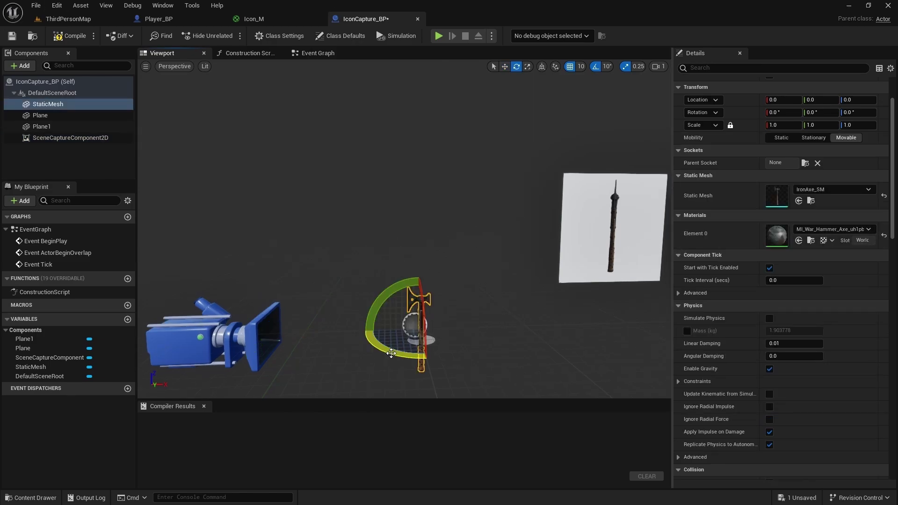
{"action": "mouse_move", "coordinate": [421, 353]}
{"action": "left_mouse_down"}
{"action": "mouse_move", "coordinate": [456, 366]}
{"action": "mouse_move", "coordinate": [425, 370]}
{"action": "left_mouse_up"}
{"action": "right_click_drag", "start_coordinate": [426, 370], "coordinate": [410, 304]}
{"action": "left_click_drag", "start_coordinate": [384, 274], "coordinate": [403, 333]}
{"action": "left_click_drag", "start_coordinate": [450, 295], "coordinate": [401, 374]}
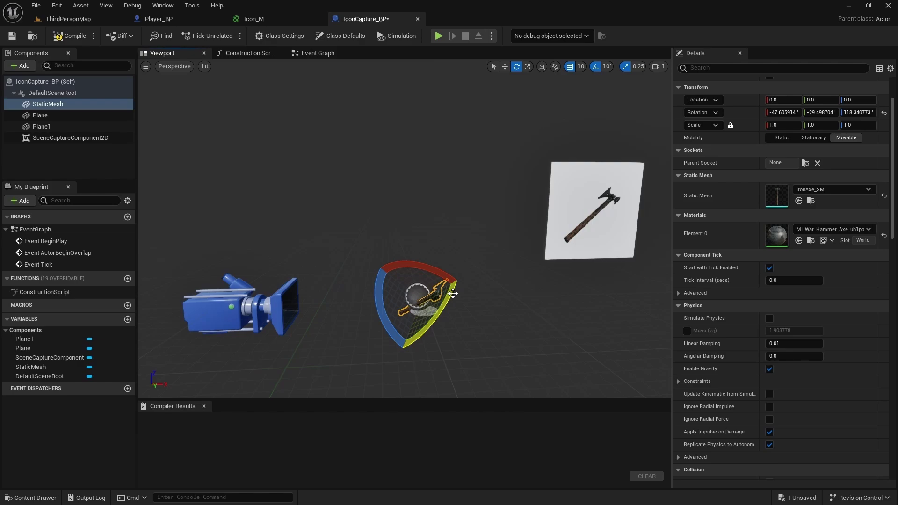
Move the axe mesh closer to the capture camera, to about X -87.9, Y -15.6, Z -11.4
{"action": "key", "text": "w"}
{"action": "left_click_drag", "start_coordinate": [438, 289], "coordinate": [326, 323]}
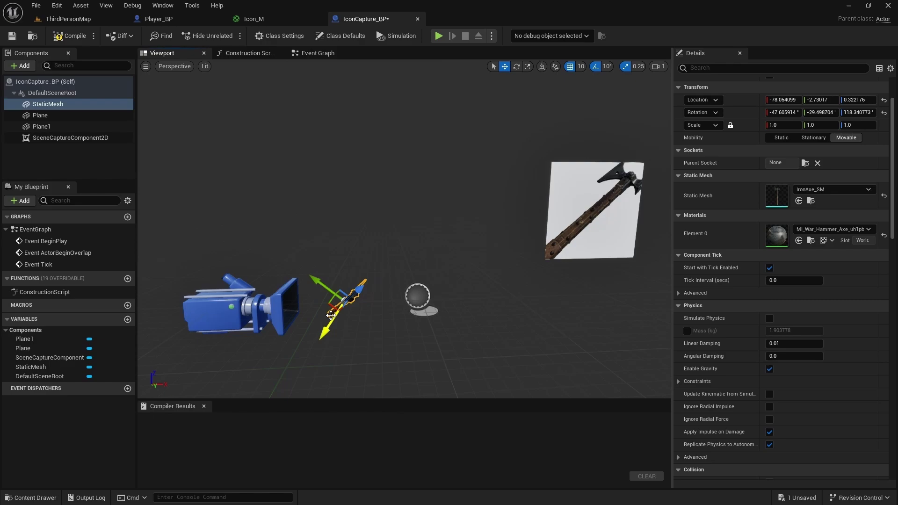
{"action": "left_click_drag", "start_coordinate": [355, 294], "coordinate": [342, 299]}
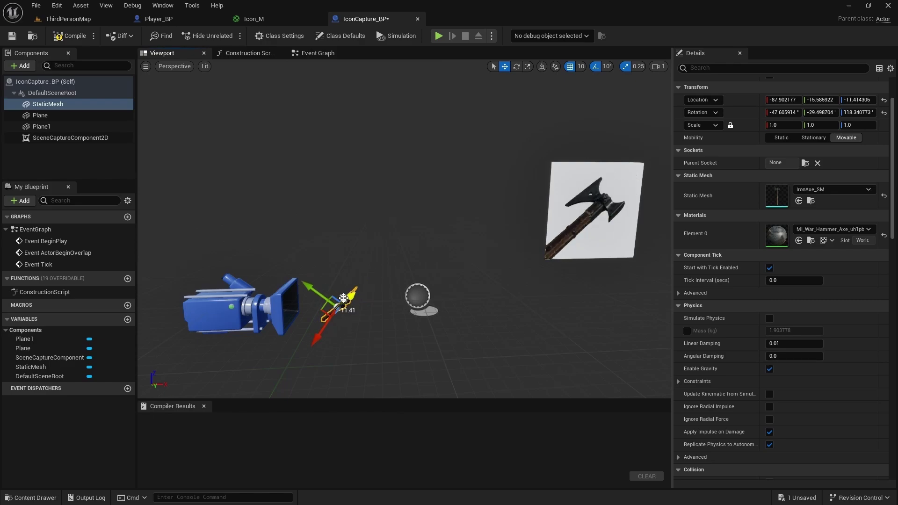
Turn the axe mesh around its handle to a rotation of about 36.6°, 43°, 279.9°
{"action": "key", "text": "e"}
{"action": "left_click_drag", "start_coordinate": [302, 358], "coordinate": [349, 260]}
{"action": "key", "text": "w"}
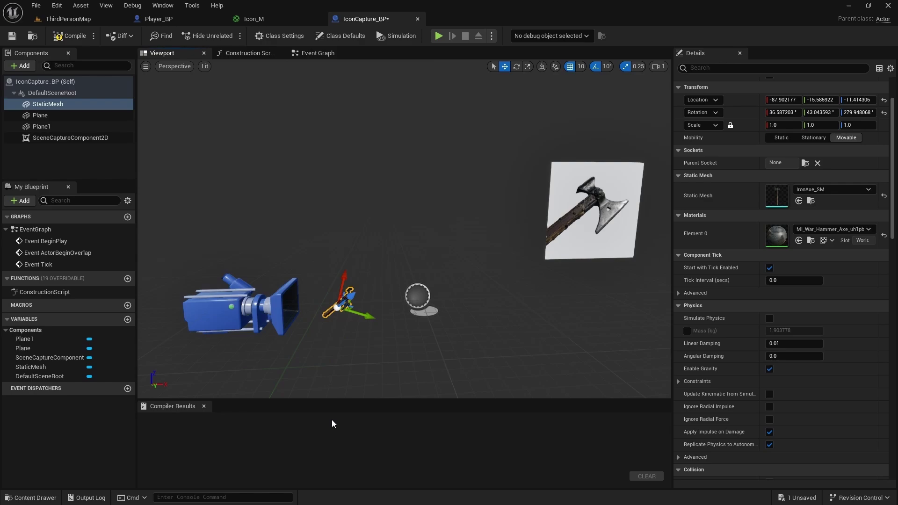
{"action": "right_click_drag", "start_coordinate": [354, 314], "coordinate": [358, 311]}
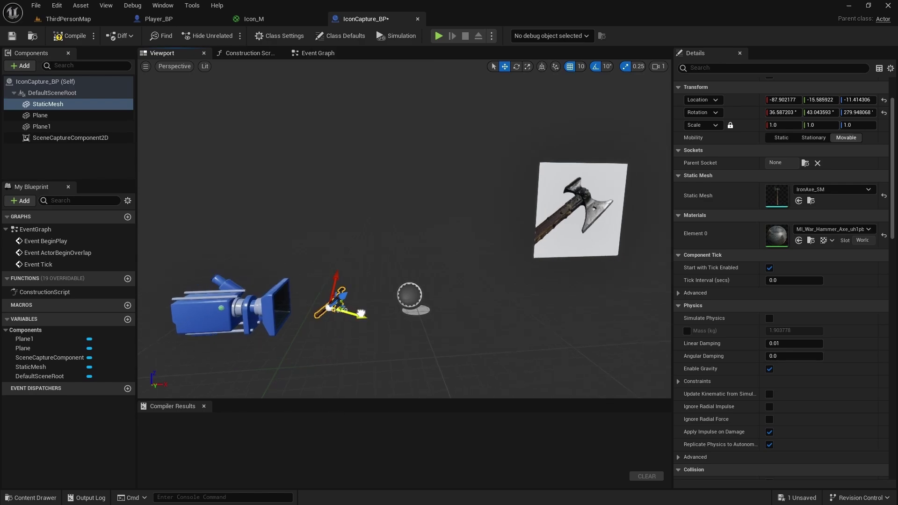
Turn off location grid and rotation snapping and move the axe mesh to about X -90.6, Y -14.1, Z -13.7
{"action": "left_click_drag", "start_coordinate": [361, 313], "coordinate": [328, 294]}
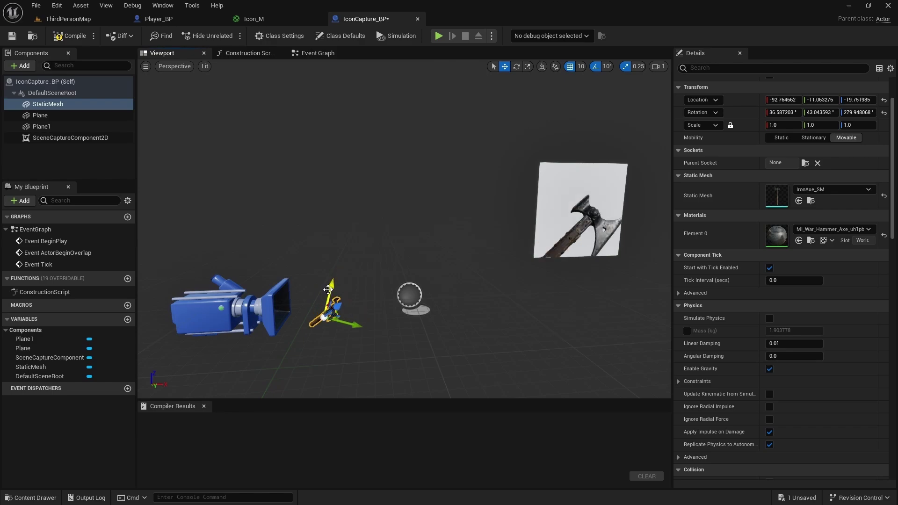
{"action": "left_click", "coordinate": [570, 69]}
{"action": "left_click", "coordinate": [596, 67]}
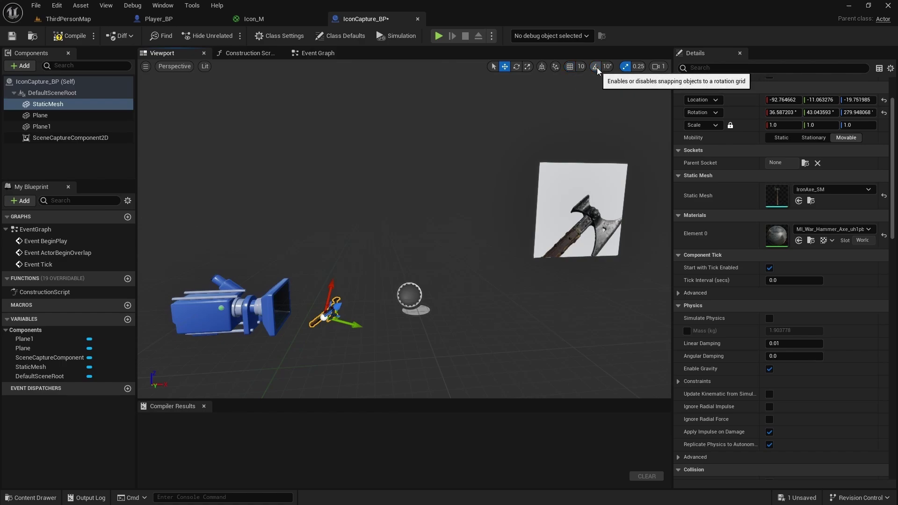
{"action": "mouse_move", "coordinate": [332, 292]}
{"action": "left_mouse_down"}
{"action": "mouse_move", "coordinate": [331, 285]}
{"action": "mouse_move", "coordinate": [333, 303]}
{"action": "left_mouse_up"}
Rotate the axe mesh to about 32.4°, 35.7°, 273.4° and move it to about X -93.9, Y -10.2, Z -14.3
{"action": "key", "text": "e"}
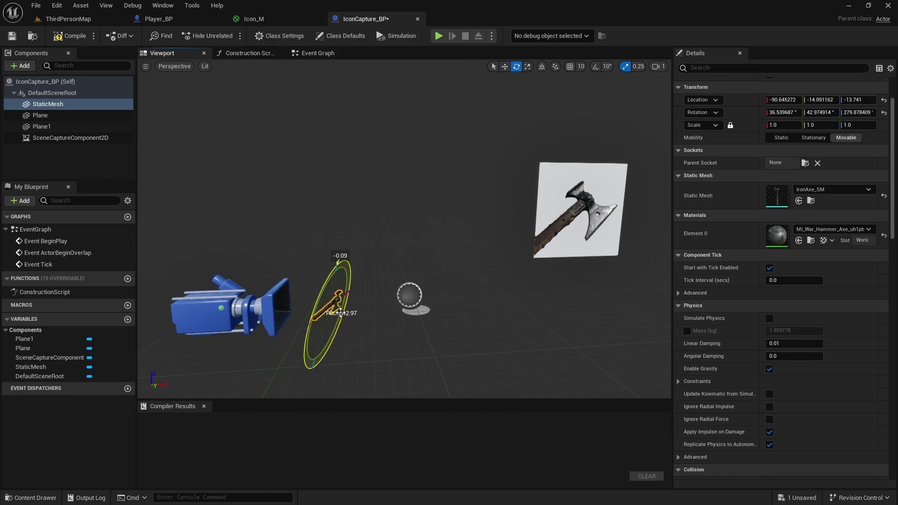
{"action": "left_click_drag", "start_coordinate": [339, 260], "coordinate": [337, 267]}
{"action": "key", "text": "w"}
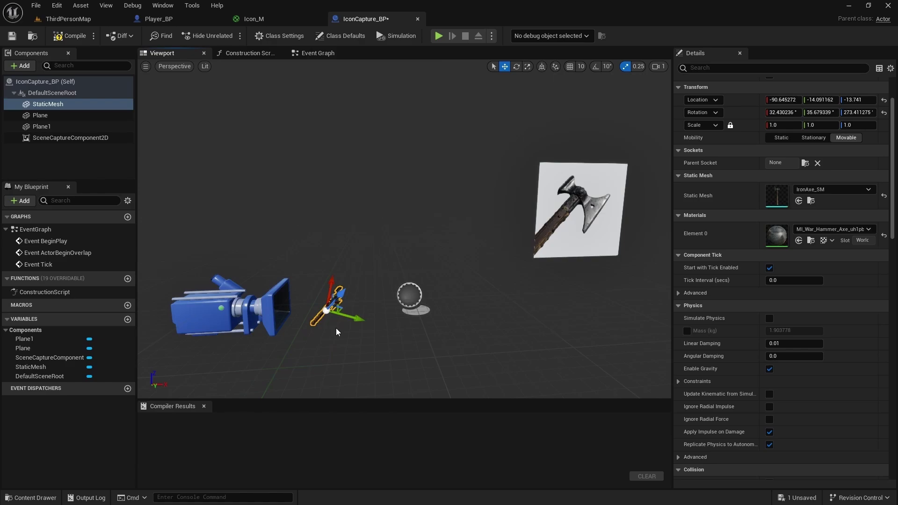
{"action": "left_click_drag", "start_coordinate": [346, 314], "coordinate": [325, 291]}
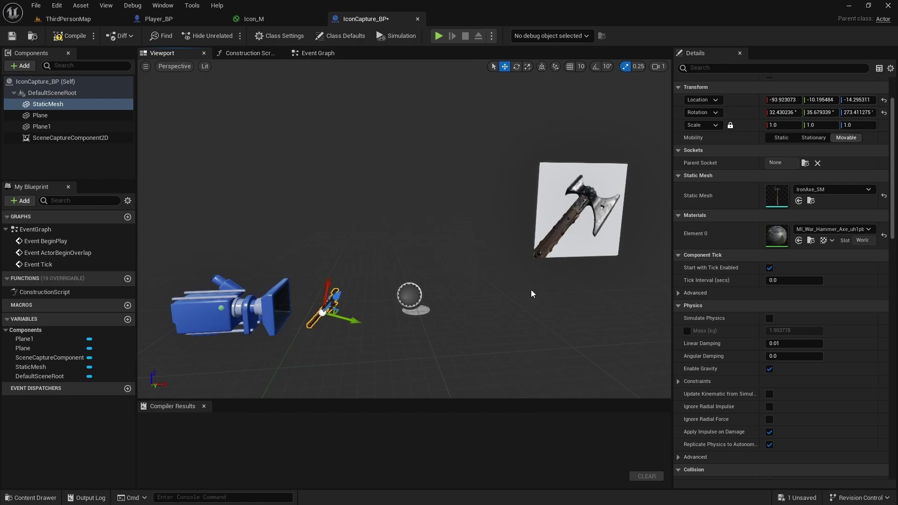
Add a Point Light component as a child of SceneCaptureComponent2D
{"action": "left_click_drag", "start_coordinate": [375, 234], "coordinate": [389, 173]}
{"action": "left_click_drag", "start_coordinate": [429, 262], "coordinate": [429, 293]}
{"action": "left_click_drag", "start_coordinate": [331, 267], "coordinate": [254, 284]}
{"action": "left_click", "coordinate": [312, 265]}
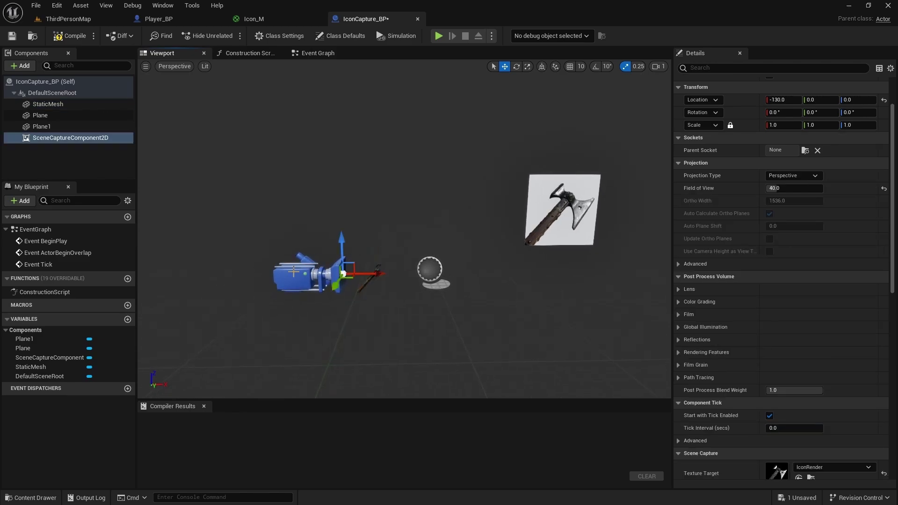
{"action": "left_click", "coordinate": [14, 68]}
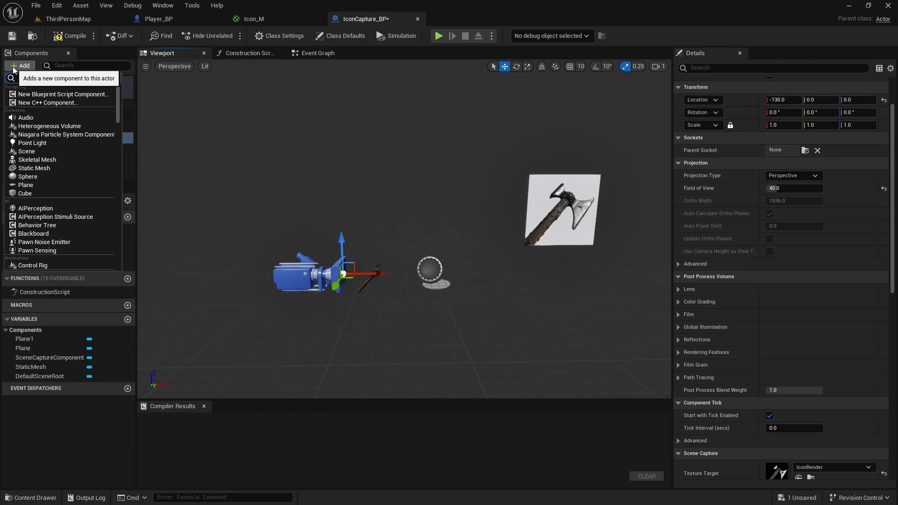
{"action": "type", "text": "point"}
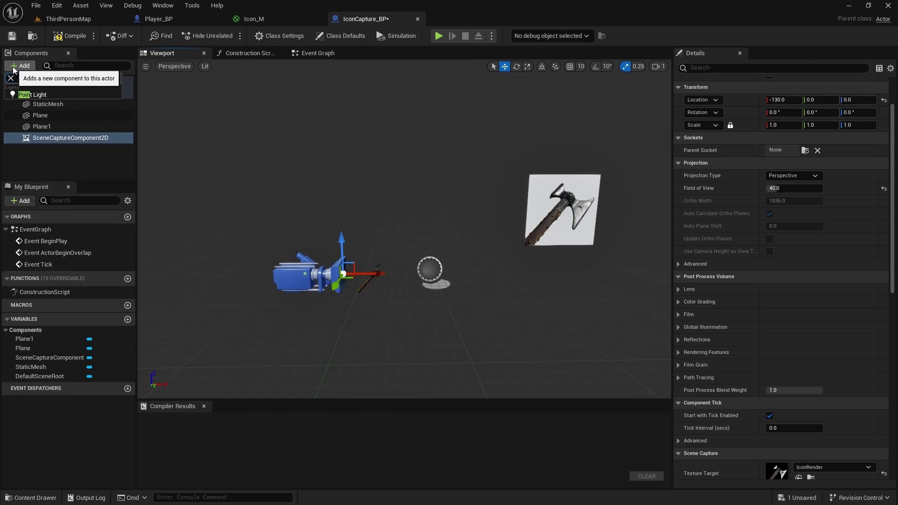
{"action": "left_click", "coordinate": [34, 92]}
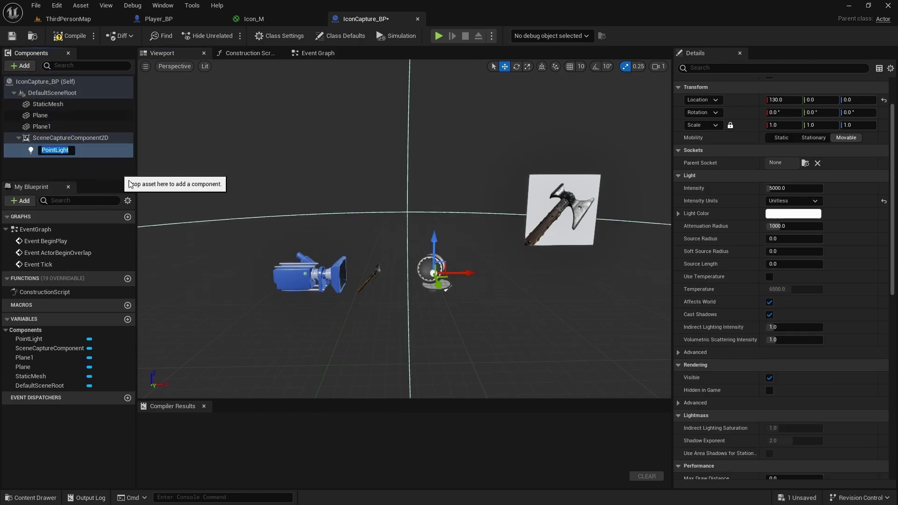
{"action": "left_click", "coordinate": [369, 276]}
{"action": "right_click_drag", "start_coordinate": [371, 275], "coordinate": [420, 282]}
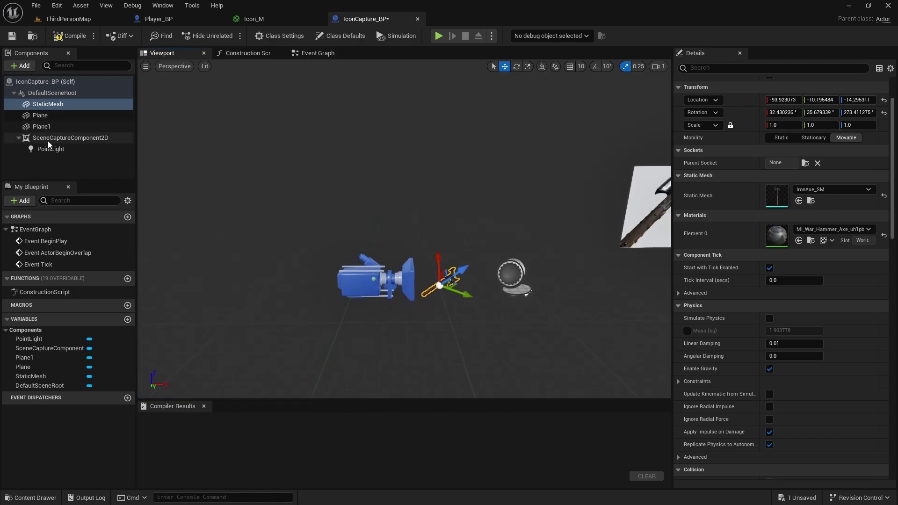
{"action": "left_click_drag", "start_coordinate": [51, 149], "coordinate": [51, 106]}
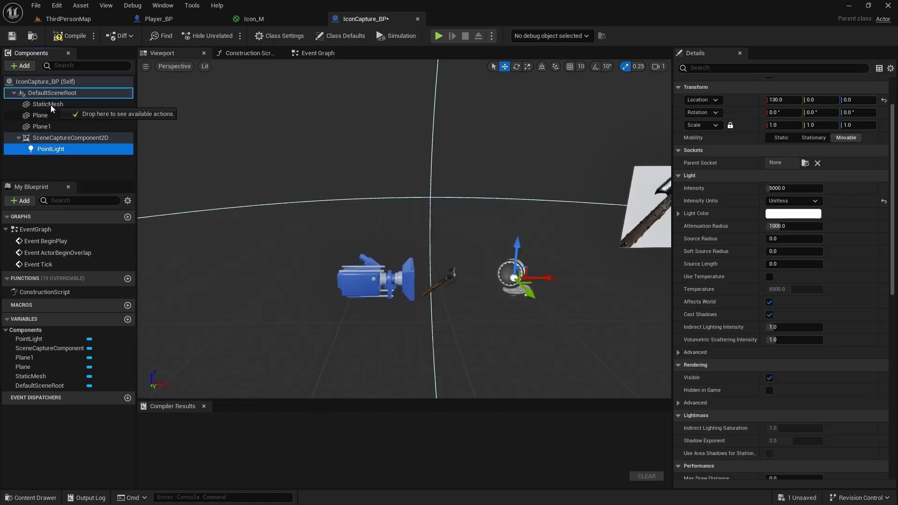
{"action": "left_click_drag", "start_coordinate": [44, 143], "coordinate": [52, 139]}
{"action": "left_click", "coordinate": [52, 139]}
{"action": "right_click_drag", "start_coordinate": [232, 215], "coordinate": [267, 217]}
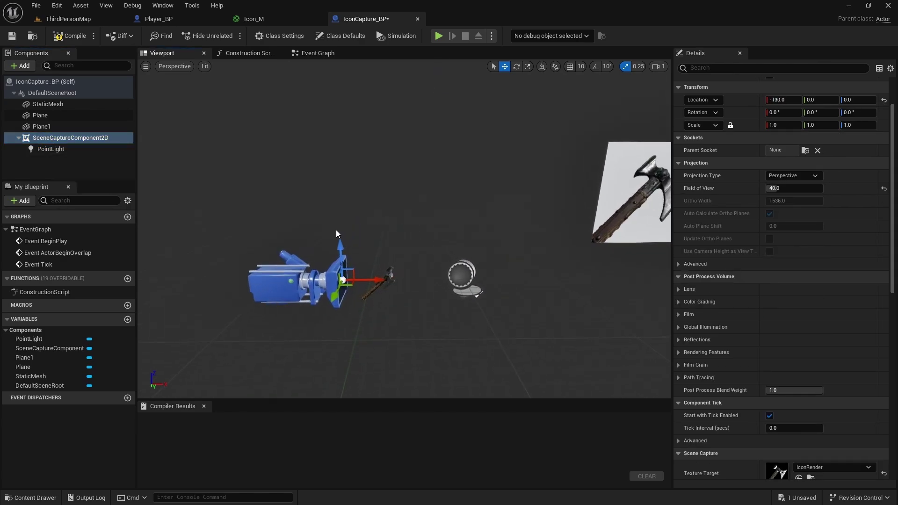
Set the PointLight's intensity units to Lumens and its intensity to 20 lm
{"action": "left_click", "coordinate": [50, 149]}
{"action": "left_click_drag", "start_coordinate": [504, 245], "coordinate": [515, 260]}
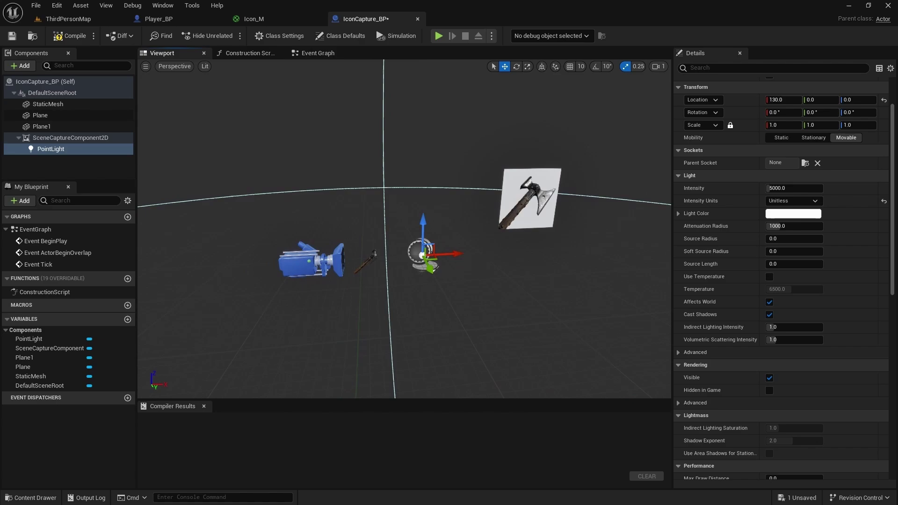
{"action": "left_click", "coordinate": [791, 200]}
{"action": "left_click", "coordinate": [779, 229]}
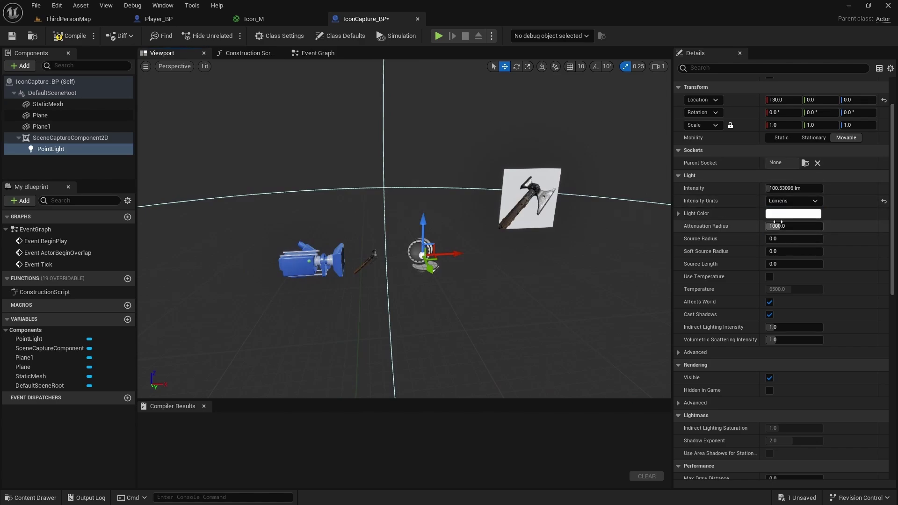
{"action": "type", "text": "0"}
{"action": "key", "text": "Return"}
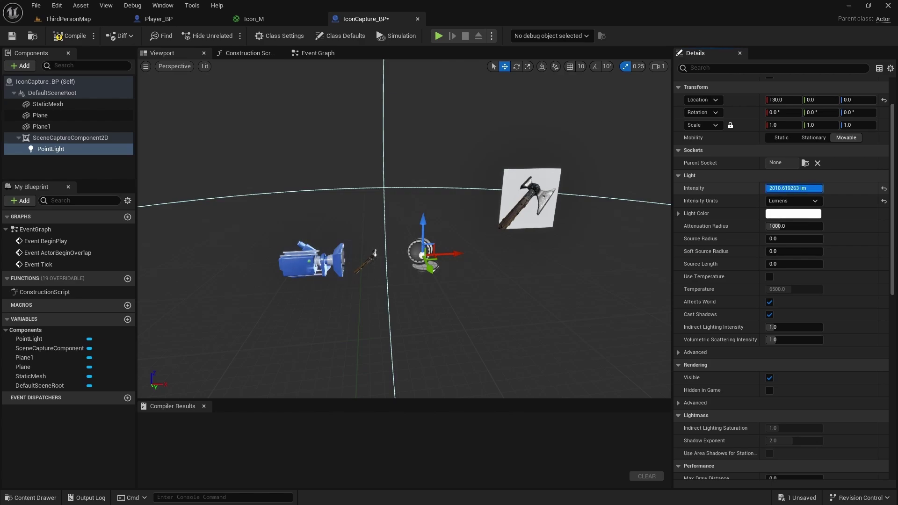
{"action": "type", "text": "0"}
{"action": "key", "text": "Return"}
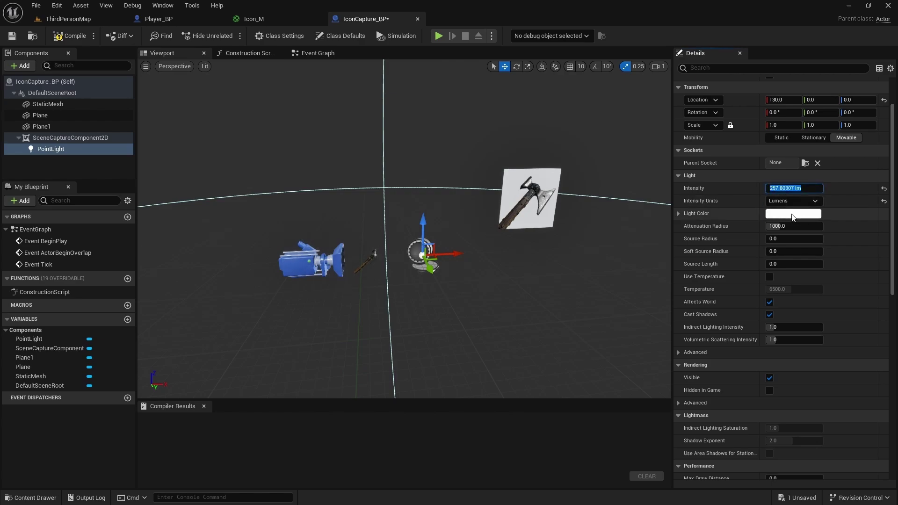
{"action": "key", "text": "Return"}
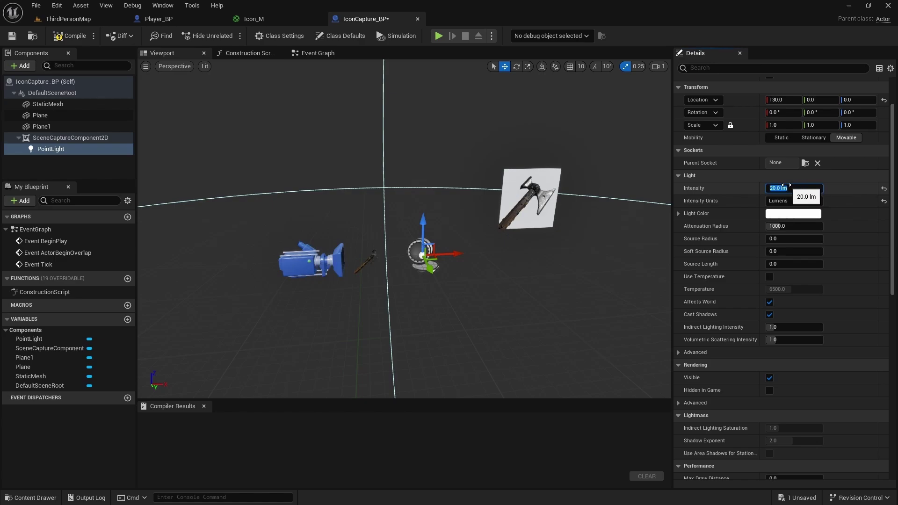
Move the PointLight above and behind the capture camera, to about X -110.6, Y 0, Z 35.6
{"action": "left_click_drag", "start_coordinate": [468, 281], "coordinate": [519, 225]}
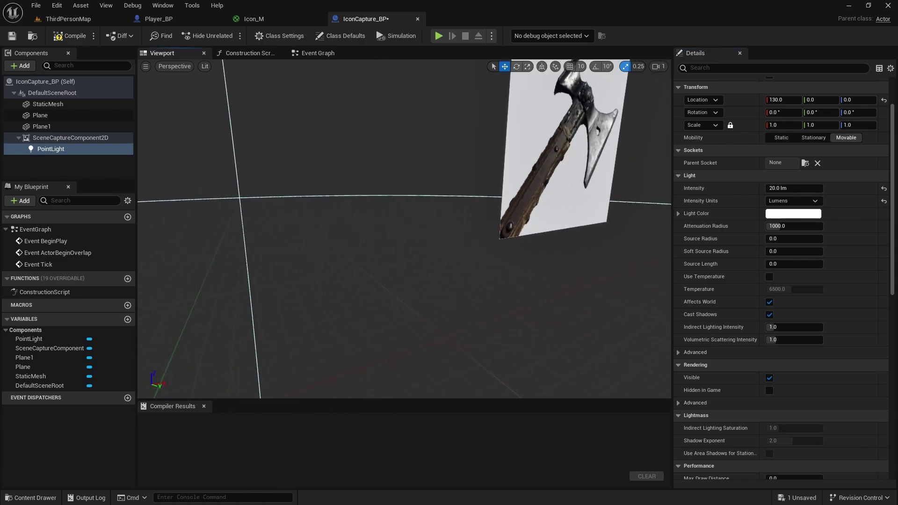
{"action": "key", "text": "f"}
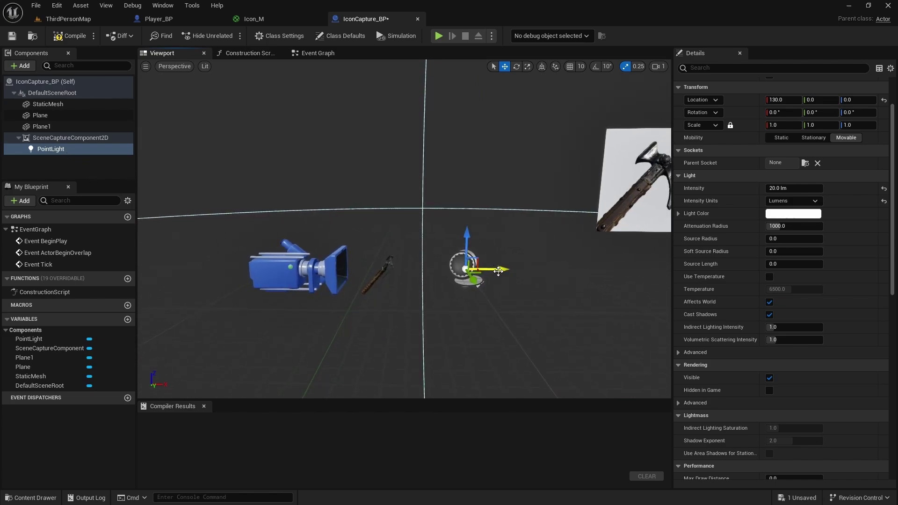
{"action": "left_click_drag", "start_coordinate": [498, 271], "coordinate": [334, 277]}
{"action": "left_click_drag", "start_coordinate": [305, 230], "coordinate": [305, 193]}
{"action": "right_click_drag", "start_coordinate": [304, 193], "coordinate": [283, 210]}
{"action": "left_click_drag", "start_coordinate": [349, 210], "coordinate": [301, 215]}
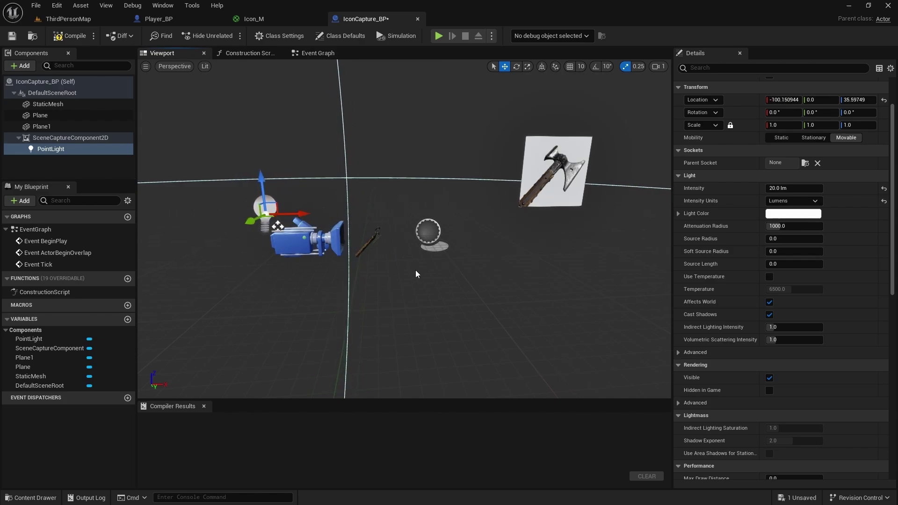
{"action": "left_click_drag", "start_coordinate": [418, 282], "coordinate": [296, 267]}
{"action": "scroll", "coordinate": [477, 351], "scroll_direction": "down", "scroll_amount": 3}
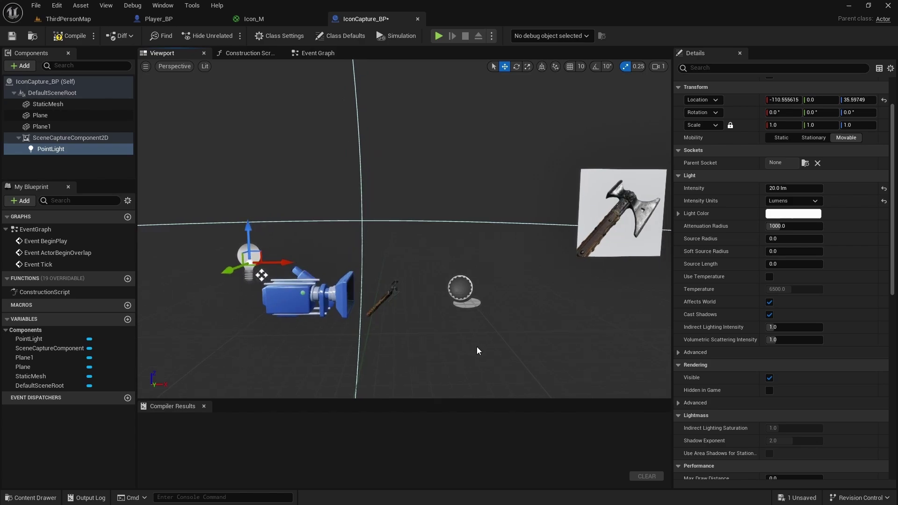
{"action": "scroll", "coordinate": [477, 351], "scroll_direction": "down", "scroll_amount": 1}
Create a static texture from the IconRender render target in the IconCreator folder, keeping the default name
{"action": "key", "text": "ctrl+space"}
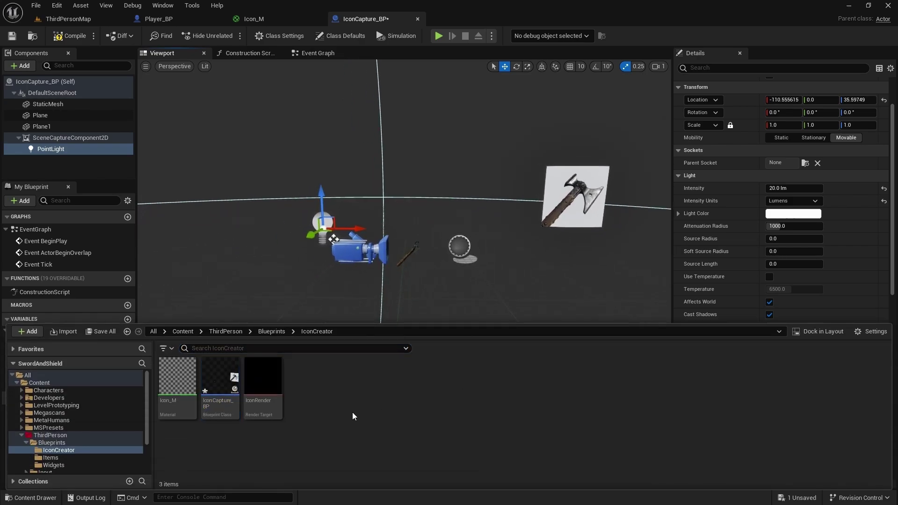
{"action": "mouse_move", "coordinate": [265, 386]}
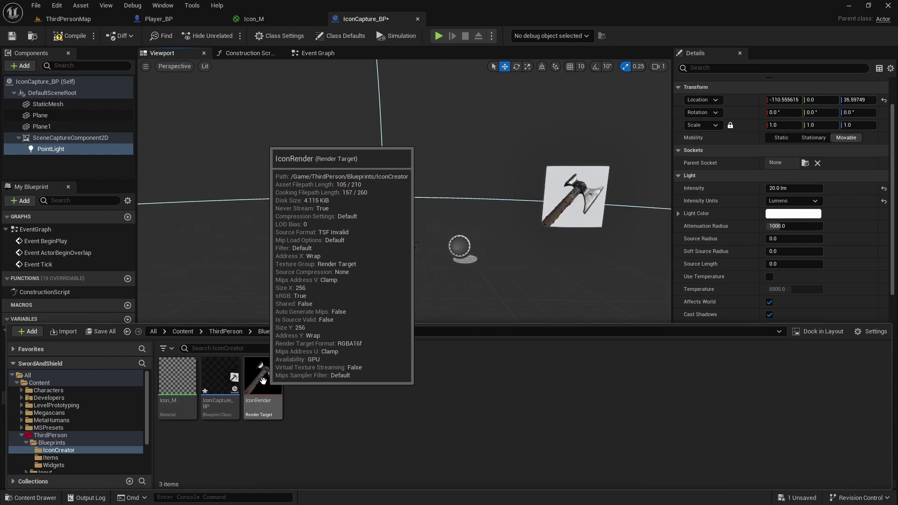
{"action": "left_click", "coordinate": [263, 381]}
{"action": "right_click", "coordinate": [263, 380]}
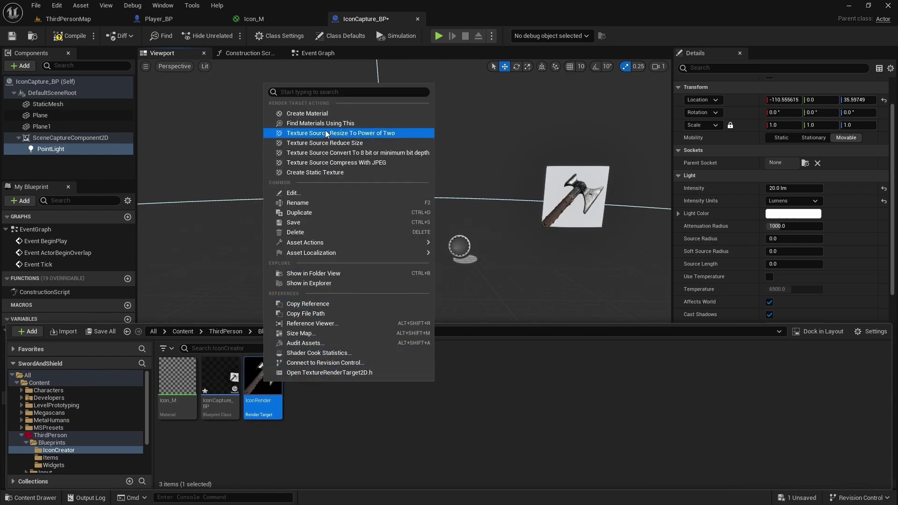
{"action": "left_click", "coordinate": [331, 172]}
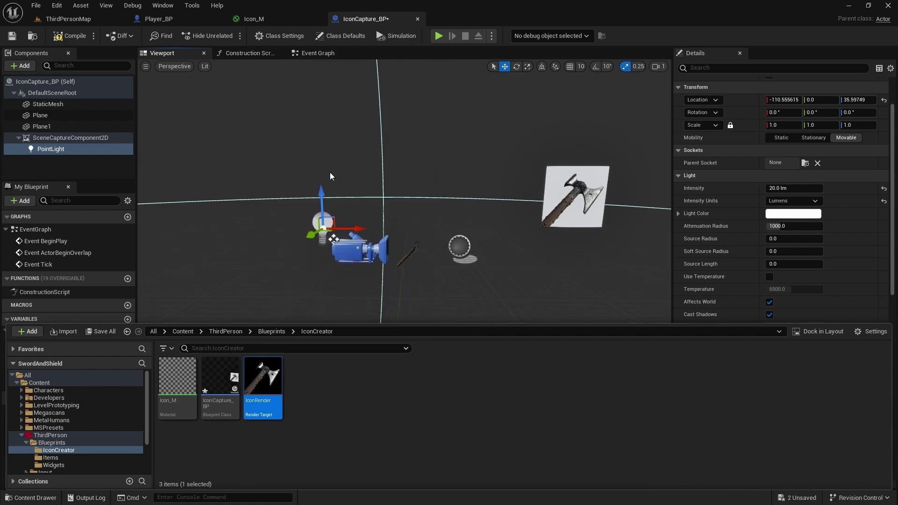
{"action": "left_click", "coordinate": [388, 411]}
{"action": "left_click", "coordinate": [317, 385]}
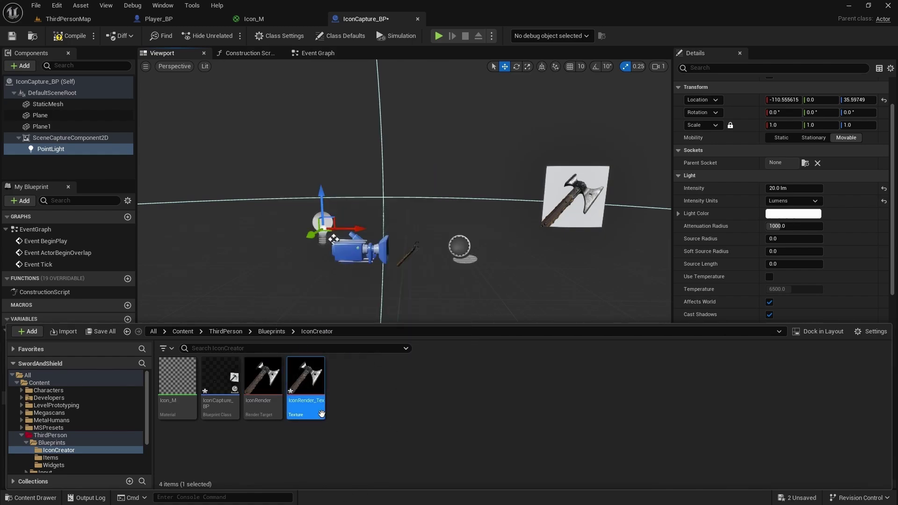
Open the IconRender_Tex texture and invert its transparency by setting Min Alpha to 1 and Max Alpha to 0
{"action": "double_click", "coordinate": [311, 377]}
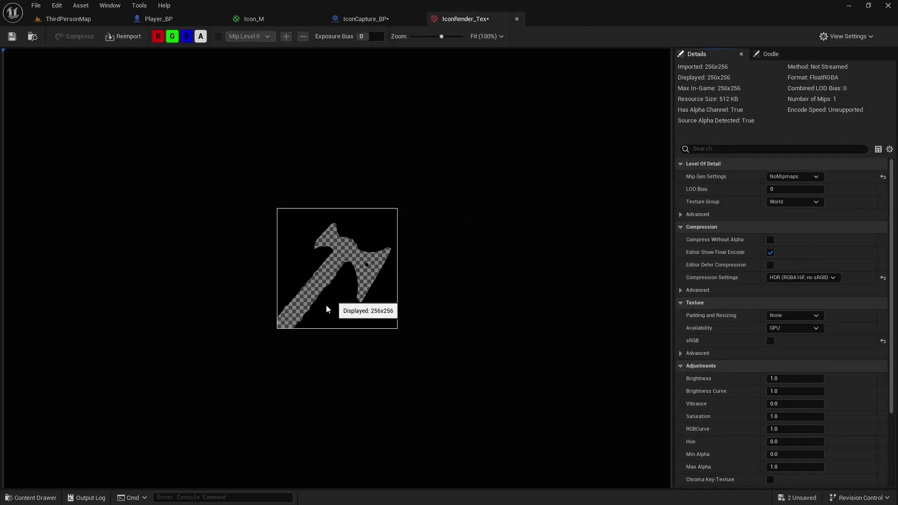
{"action": "scroll", "coordinate": [764, 346], "scroll_direction": "down", "scroll_amount": 3}
{"action": "scroll", "coordinate": [764, 345], "scroll_direction": "down", "scroll_amount": 1}
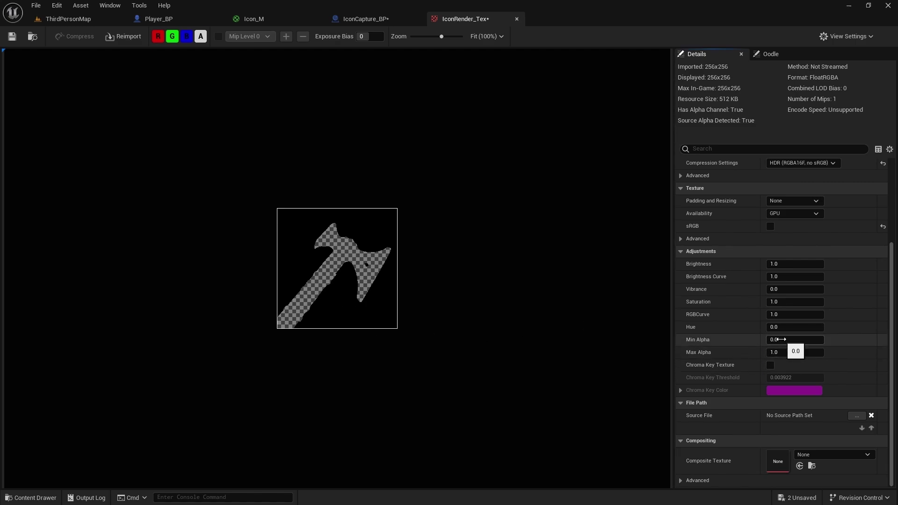
{"action": "key", "text": "Return"}
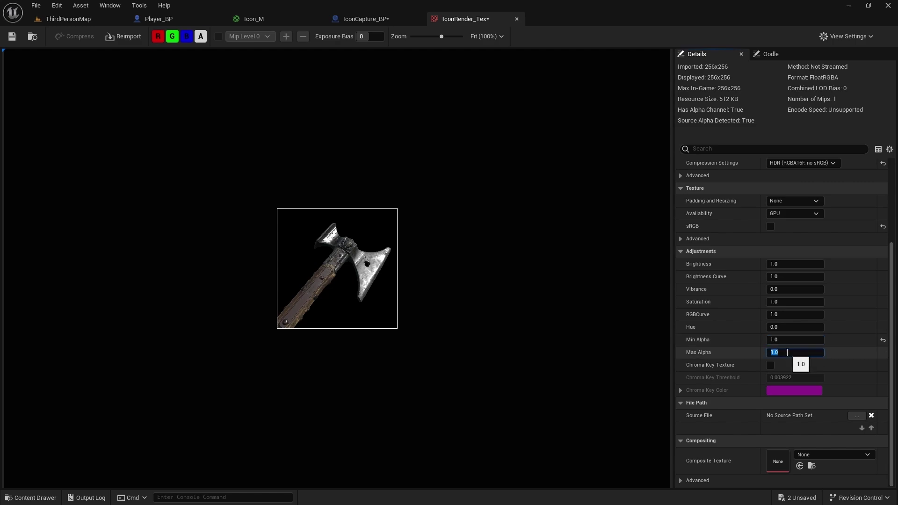
{"action": "left_click", "coordinate": [788, 353]}
{"action": "type", "text": "0"}
{"action": "key", "text": "Return"}
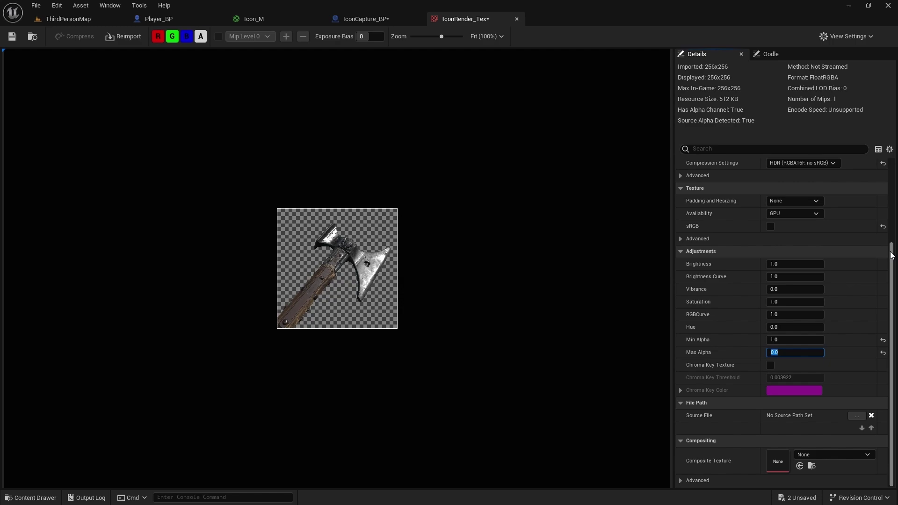
Set the icon texture's Texture Group to UI
{"action": "left_click_drag", "start_coordinate": [891, 256], "coordinate": [891, 171]}
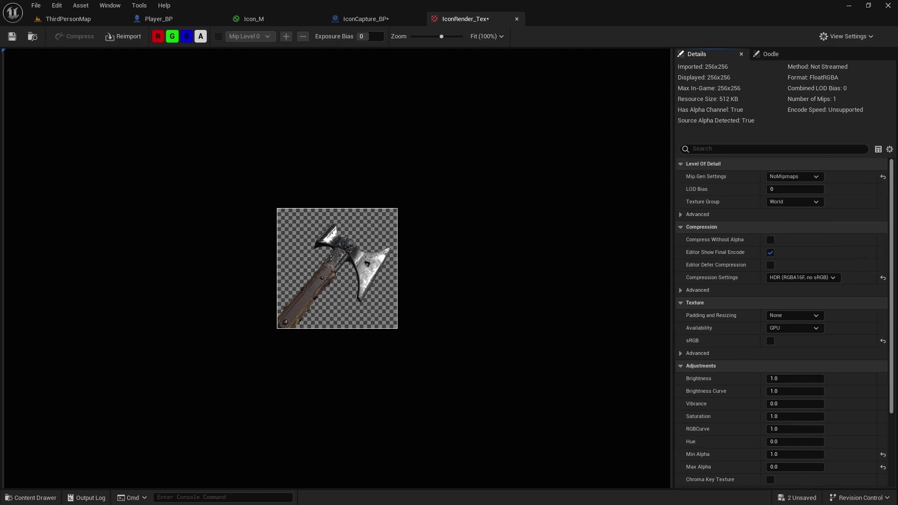
{"action": "left_click", "coordinate": [783, 201]}
{"action": "scroll", "coordinate": [793, 279], "scroll_direction": "down", "scroll_amount": 5}
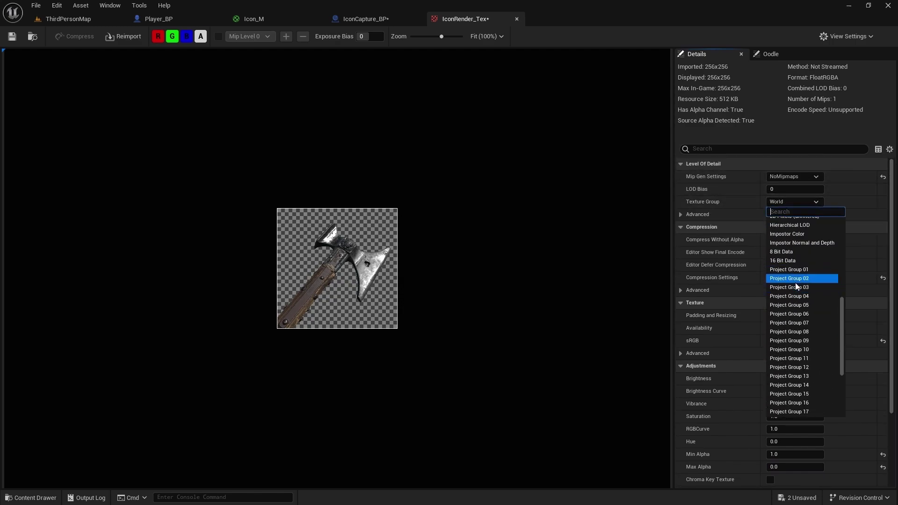
{"action": "scroll", "coordinate": [794, 281], "scroll_direction": "up", "scroll_amount": 8}
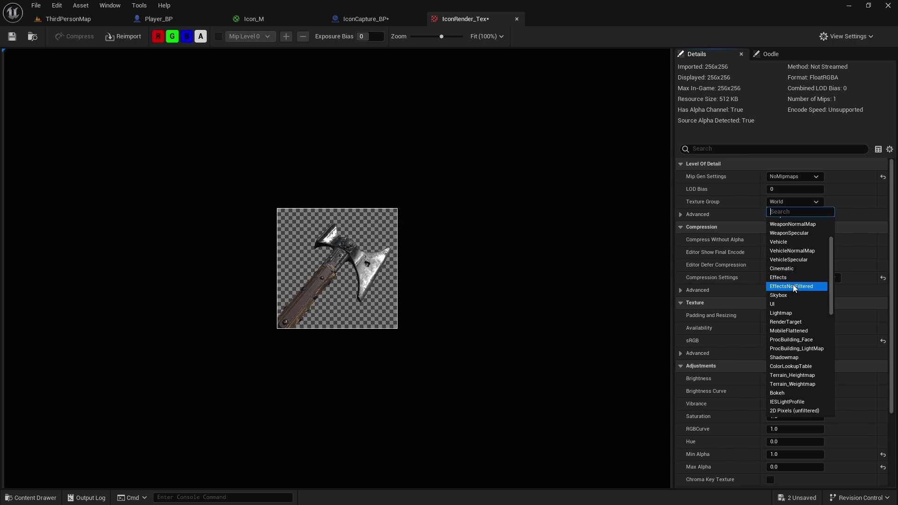
{"action": "left_click", "coordinate": [789, 200]}
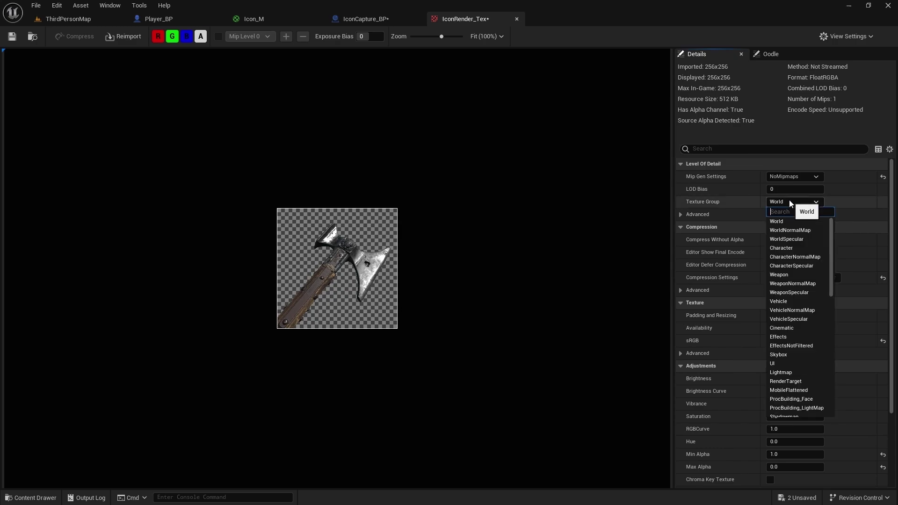
{"action": "scroll", "coordinate": [783, 304], "scroll_direction": "down", "scroll_amount": 3}
{"action": "scroll", "coordinate": [784, 293], "scroll_direction": "down", "scroll_amount": 8}
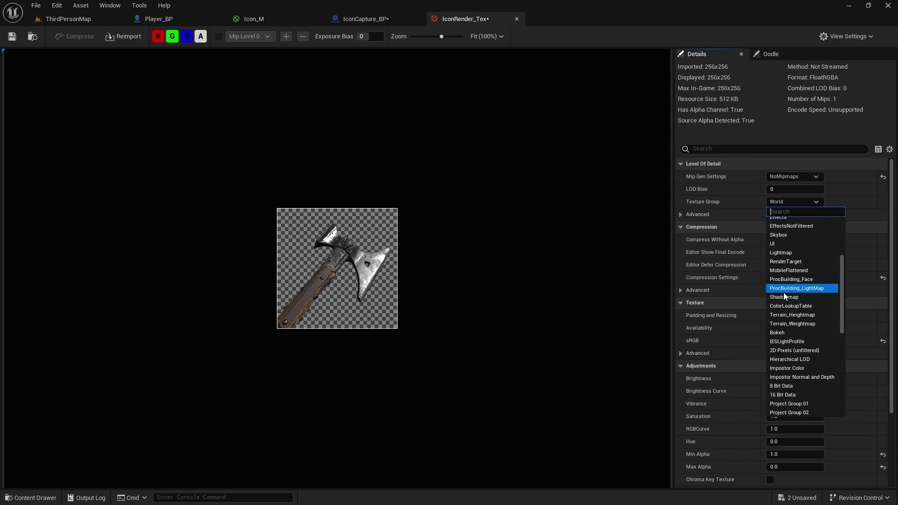
{"action": "scroll", "coordinate": [785, 296], "scroll_direction": "up", "scroll_amount": 9}
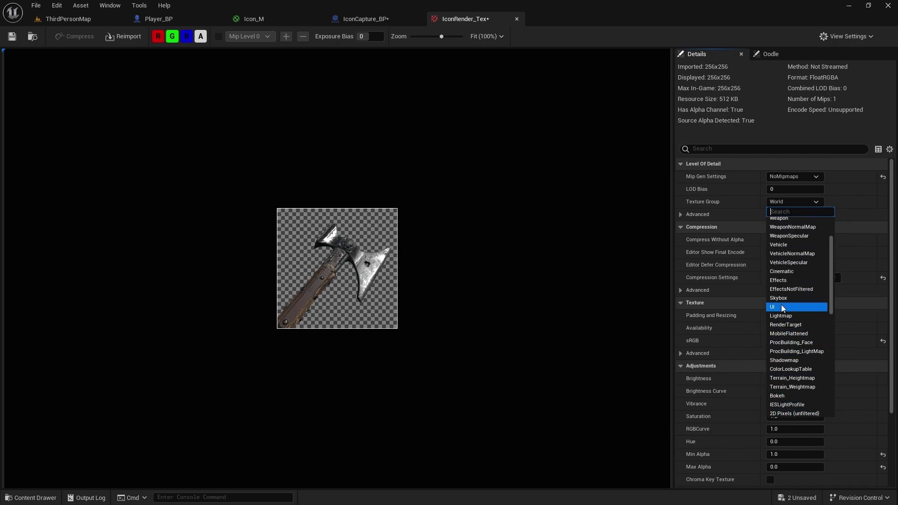
{"action": "left_click", "coordinate": [778, 307]}
{"action": "left_click", "coordinate": [822, 217]}
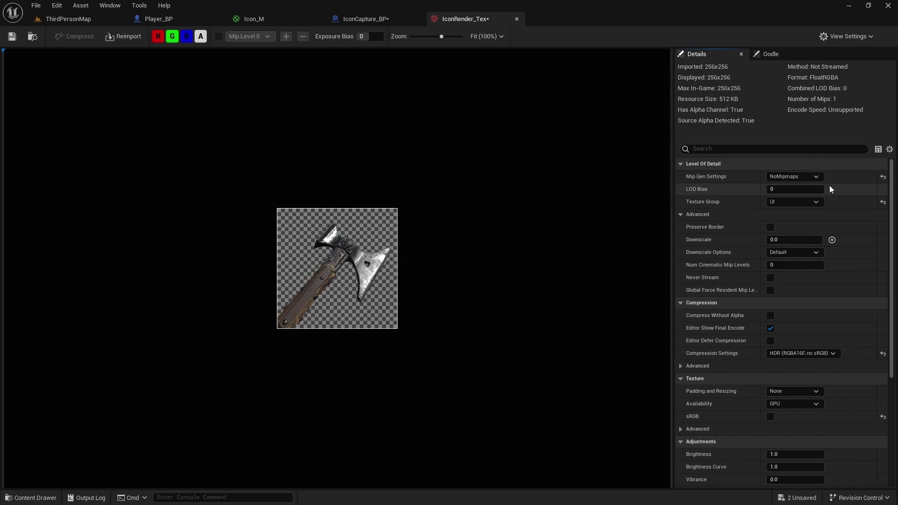
{"action": "left_click", "coordinate": [797, 178]}
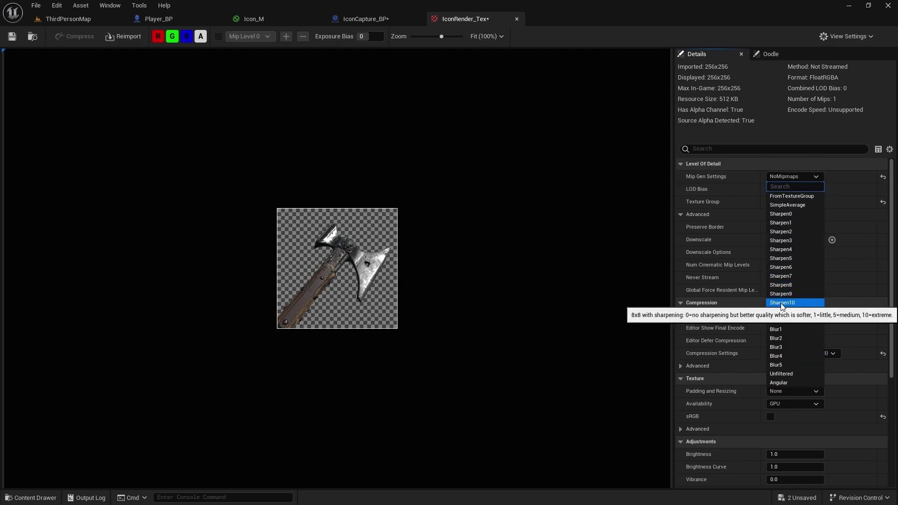
{"action": "left_click", "coordinate": [795, 178]}
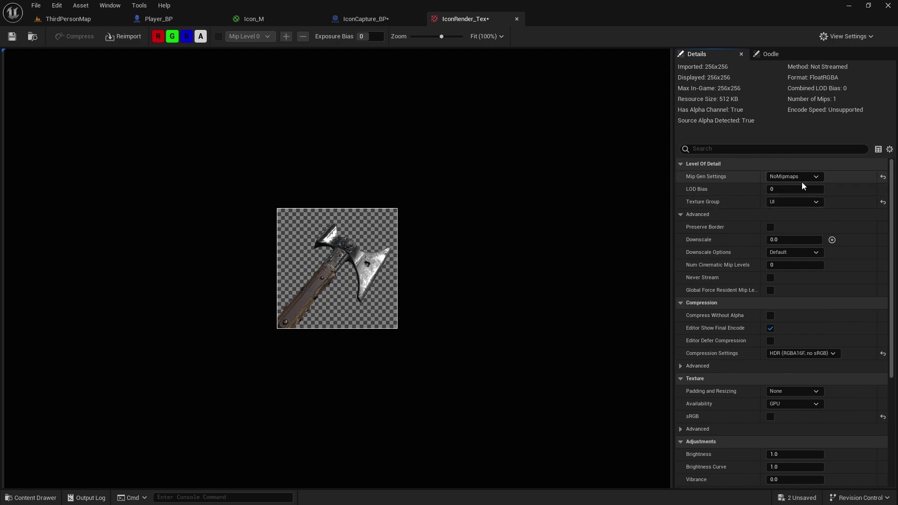
{"action": "left_click", "coordinate": [796, 180]}
{"action": "left_click", "coordinate": [792, 186]}
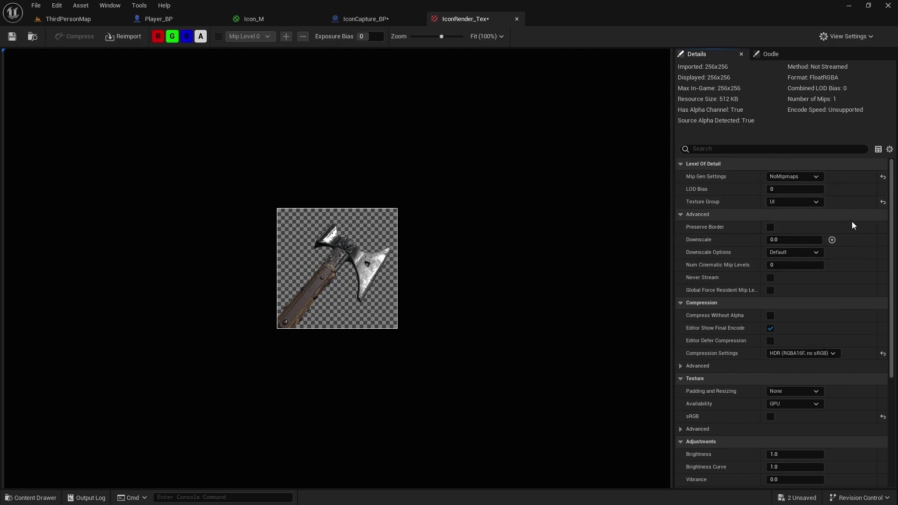
Set the icon texture's Compression Settings to UserInterface2D (RGBA)
{"action": "scroll", "coordinate": [819, 220], "scroll_direction": "down", "scroll_amount": 2}
{"action": "scroll", "coordinate": [757, 299], "scroll_direction": "down", "scroll_amount": 1}
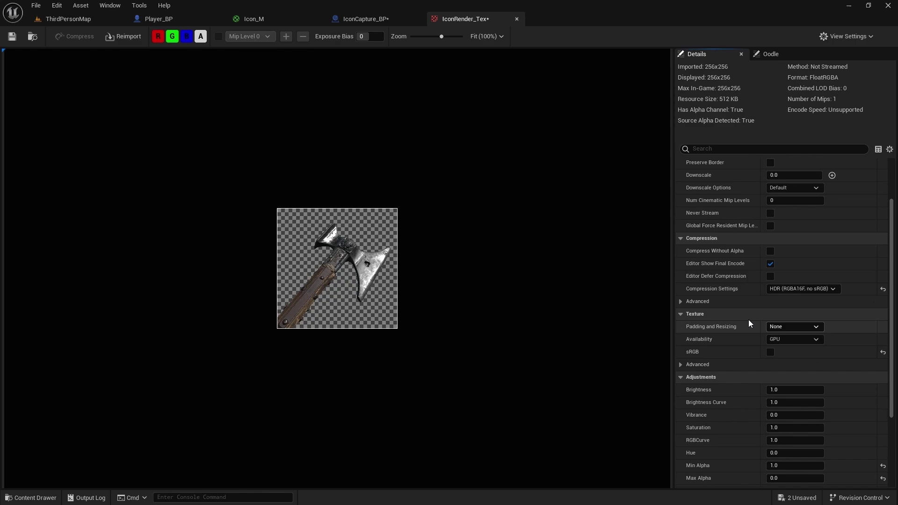
{"action": "scroll", "coordinate": [792, 301], "scroll_direction": "down", "scroll_amount": 1}
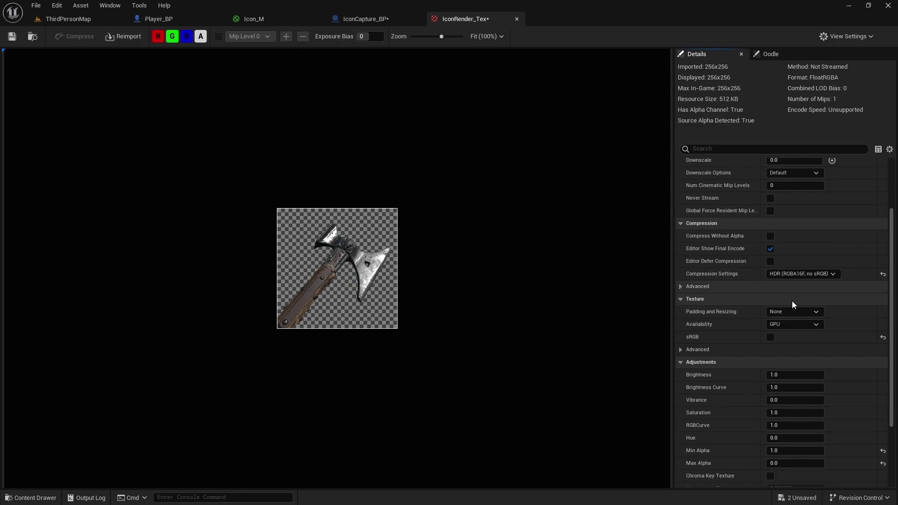
{"action": "left_click", "coordinate": [792, 276]}
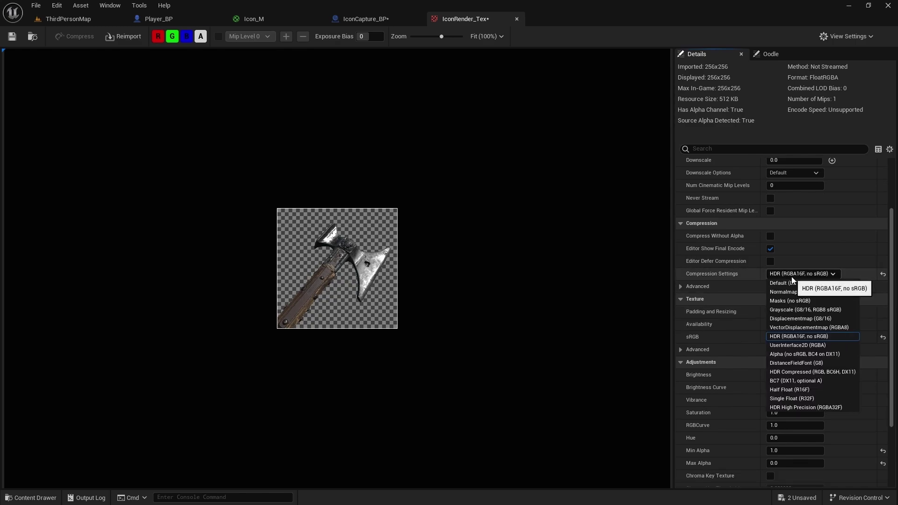
{"action": "left_click", "coordinate": [787, 346]}
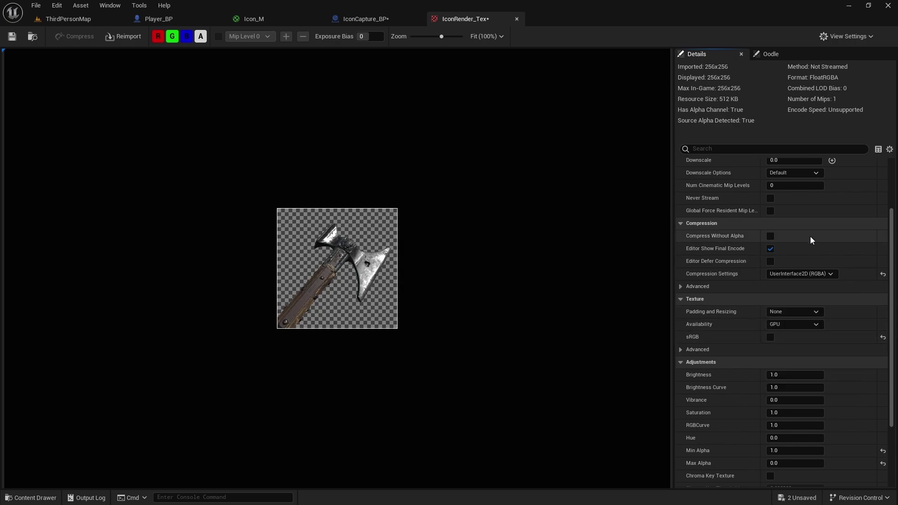
Save the IconRender_Tex texture and close its editor
{"action": "scroll", "coordinate": [810, 237], "scroll_direction": "up", "scroll_amount": 5}
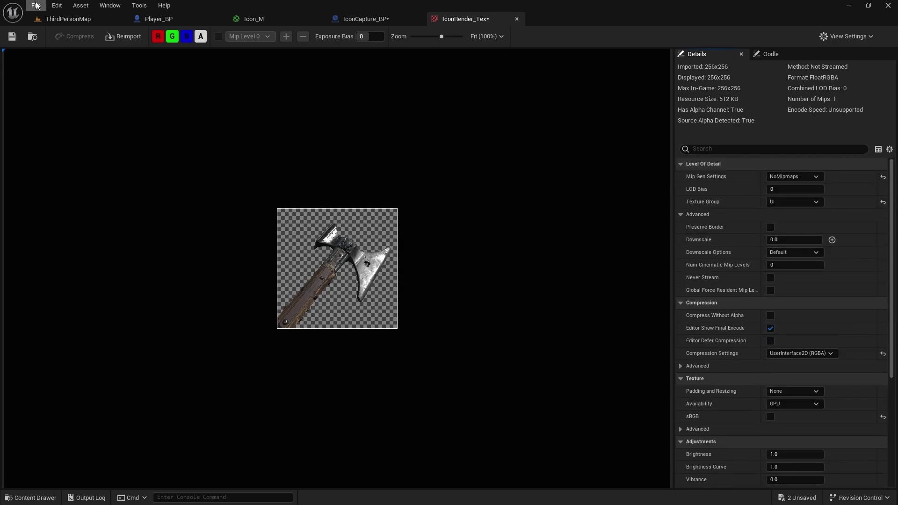
{"action": "left_click", "coordinate": [12, 37]}
{"action": "left_click", "coordinate": [517, 19]}
Rename the IconRender_Tex texture in the IconCreator folder to IronAxe_Icon
{"action": "key", "text": "ctrl+space"}
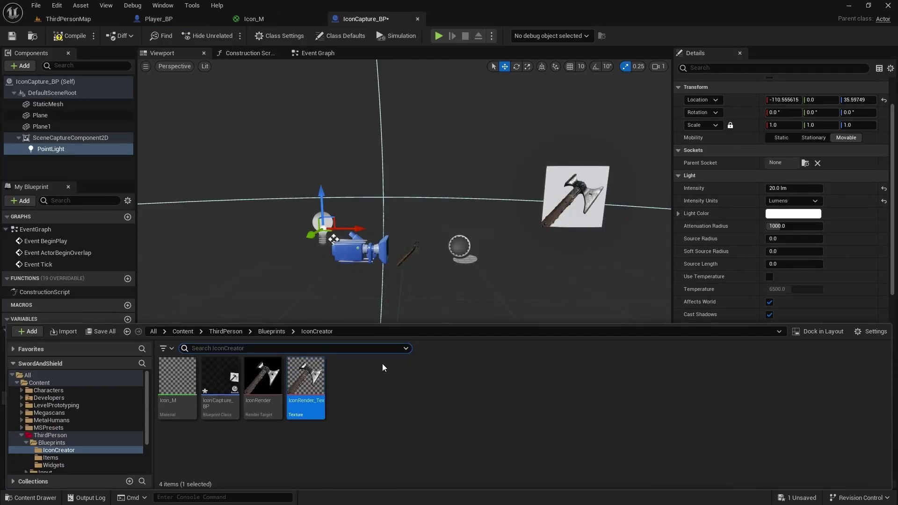
{"action": "key", "text": "F2"}
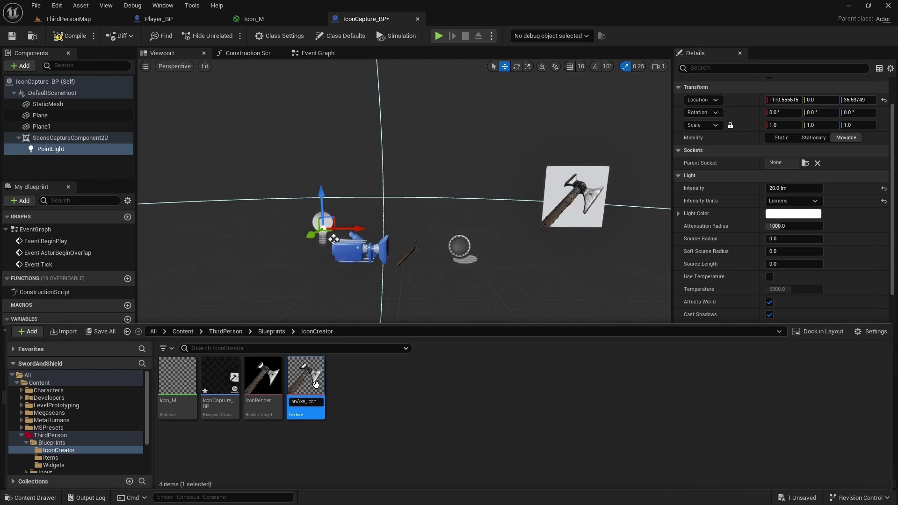
{"action": "key", "text": "Return"}
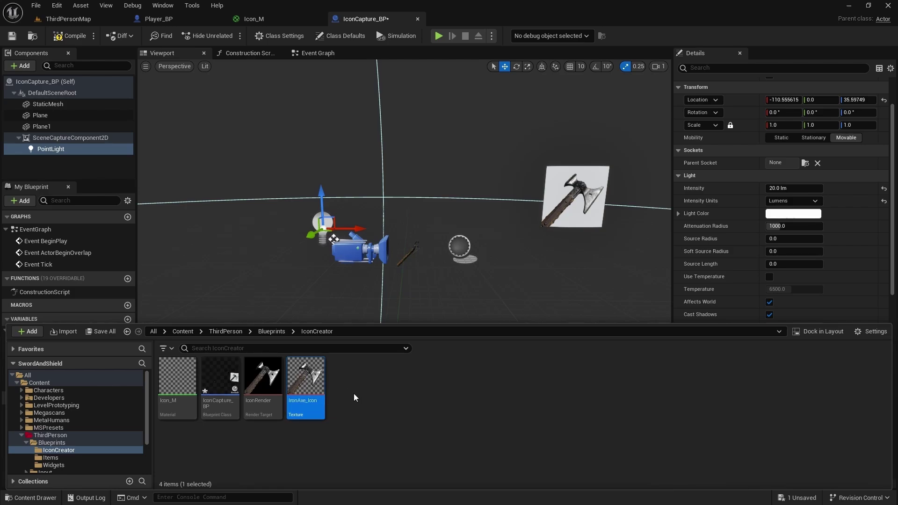
{"action": "left_click", "coordinate": [409, 415]}
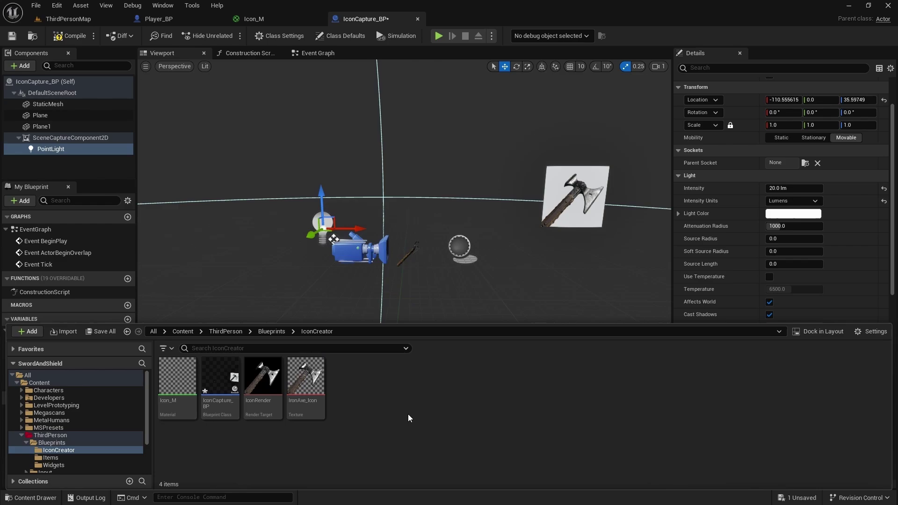
Open the Items_DT data table from the ThirdPerson Blueprints folder
{"action": "left_click", "coordinate": [256, 21]}
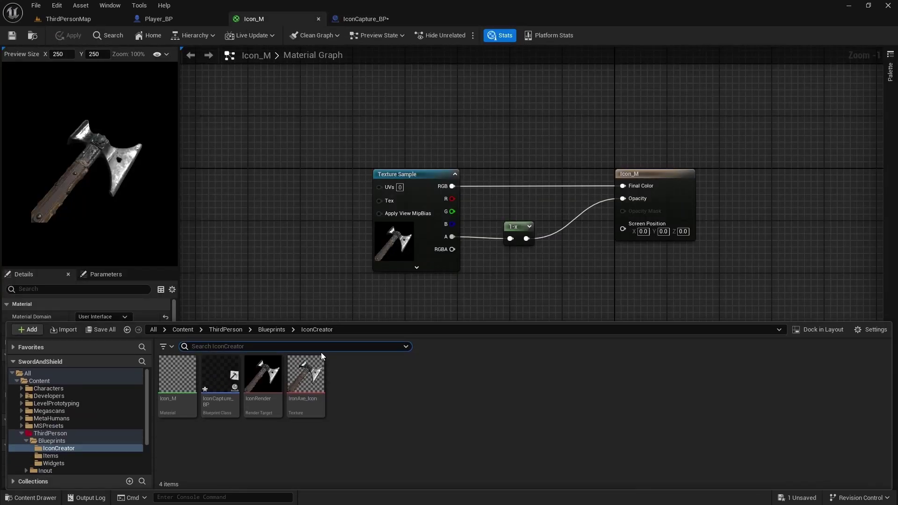
{"action": "left_click", "coordinate": [276, 331]}
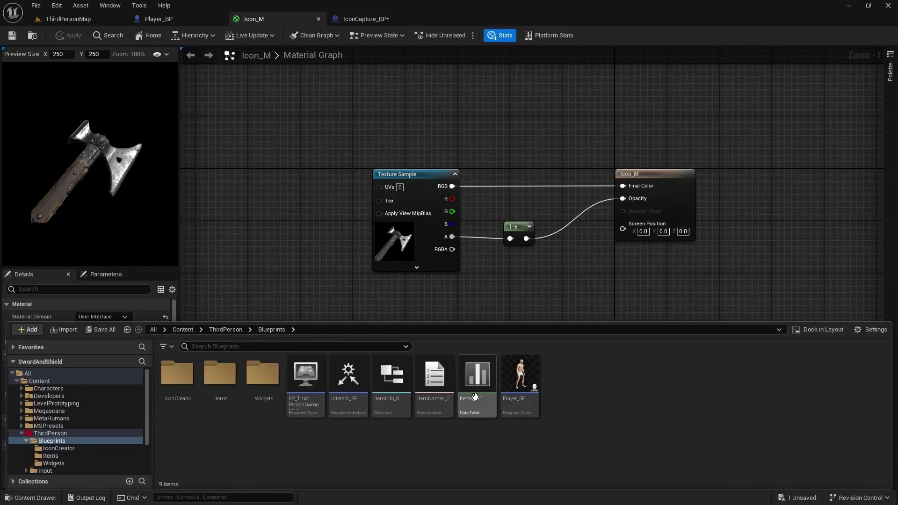
{"action": "left_click", "coordinate": [477, 374]}
{"action": "double_click", "coordinate": [477, 374]}
Assign the IronAxe_Icon texture as the IronAxe row's ItemIcon and save the data table
{"action": "left_click", "coordinate": [421, 368]}
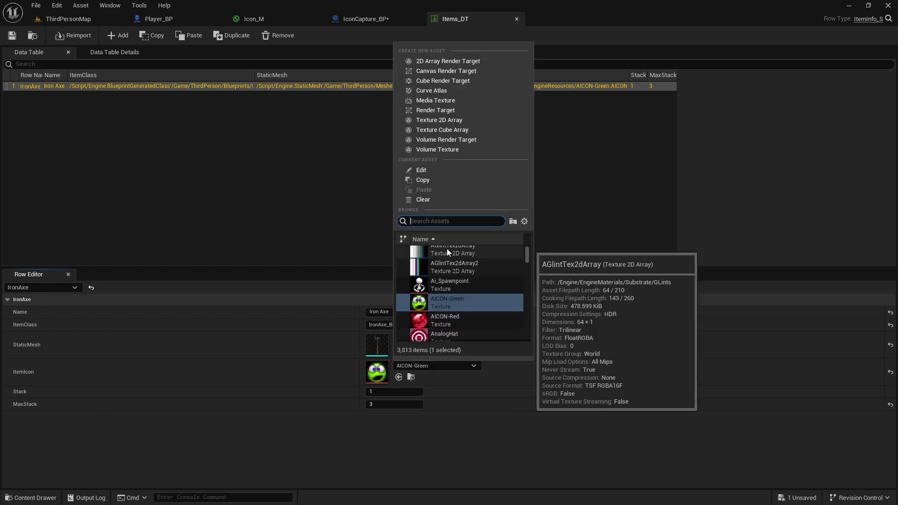
{"action": "type", "text": "ironaxe"}
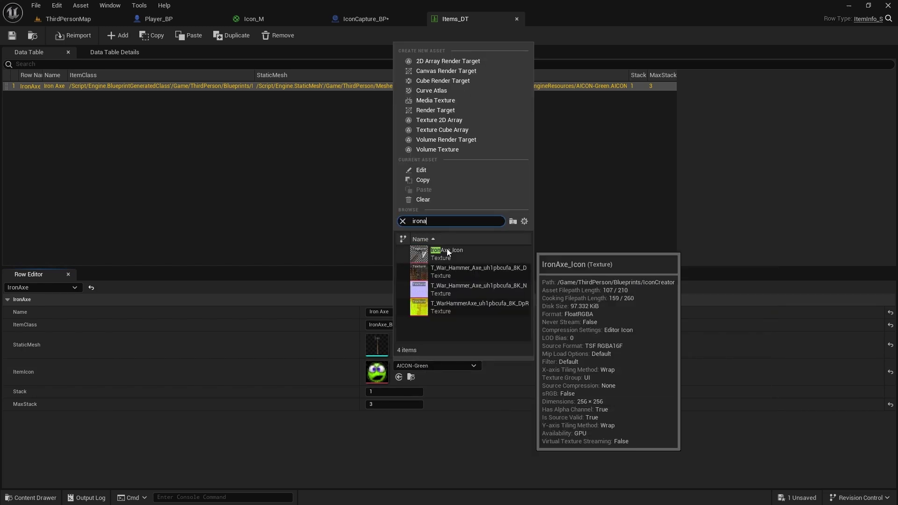
{"action": "left_click", "coordinate": [448, 248]}
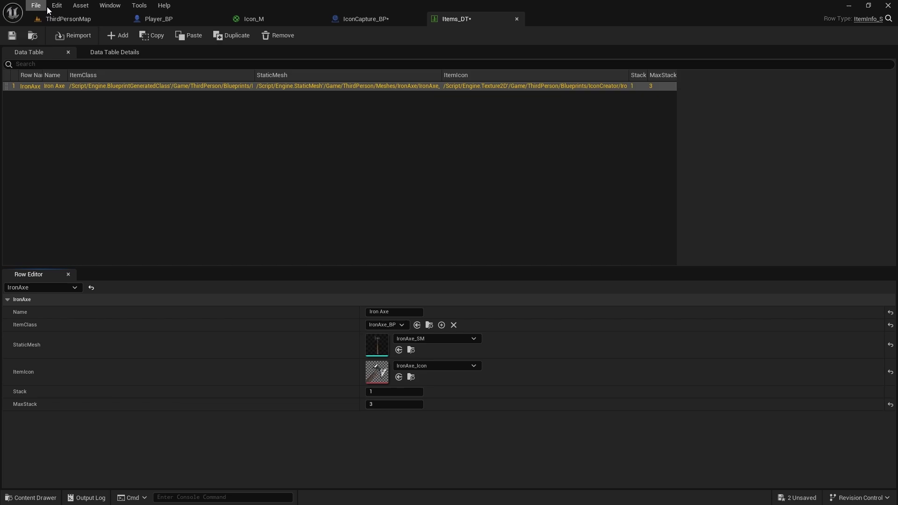
{"action": "left_click", "coordinate": [12, 36]}
In ThirdPersonMap, refresh InteractableItems_BP2 by switching its Item Name to None and back to IronAxe
{"action": "left_click", "coordinate": [68, 19]}
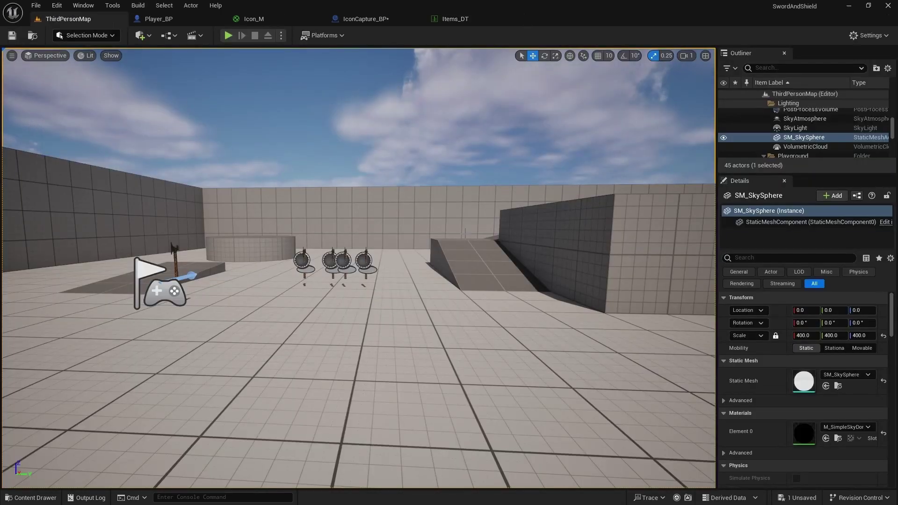
{"action": "scroll", "coordinate": [429, 300], "scroll_direction": "down", "scroll_amount": 5}
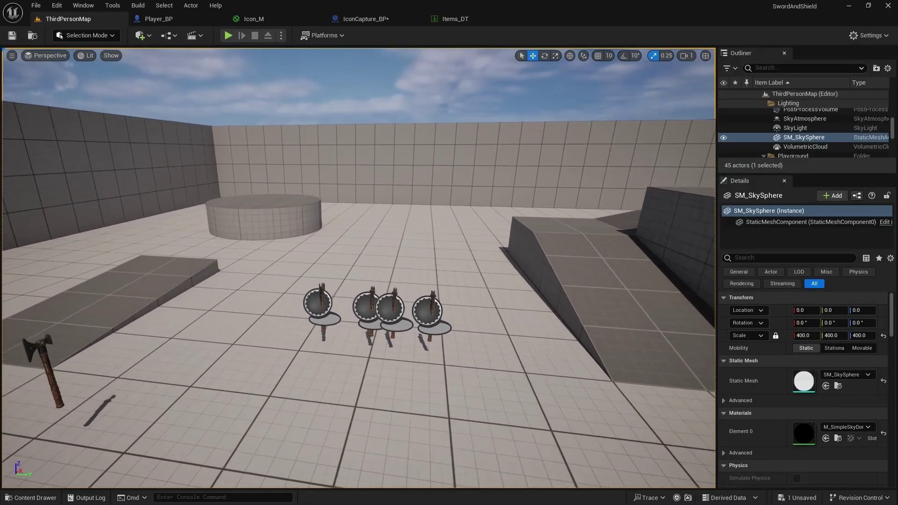
{"action": "left_click", "coordinate": [429, 299]}
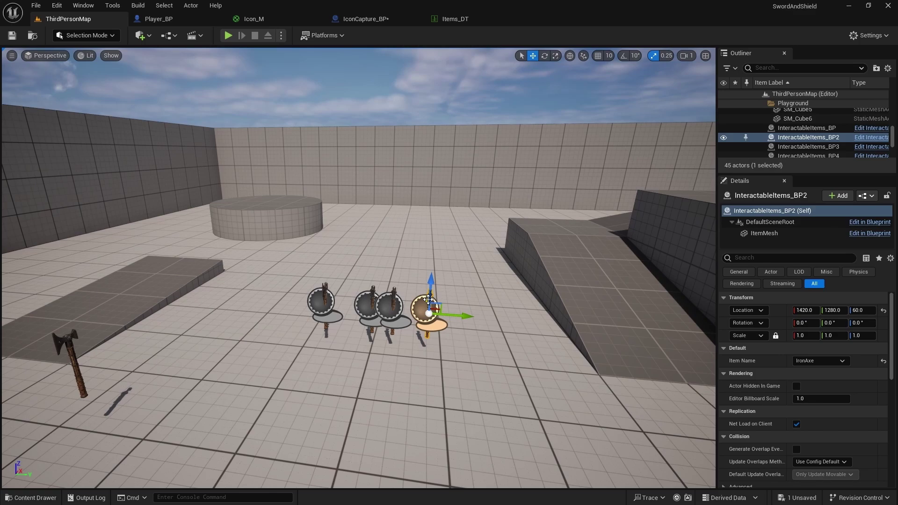
{"action": "scroll", "coordinate": [428, 300], "scroll_direction": "up", "scroll_amount": 3}
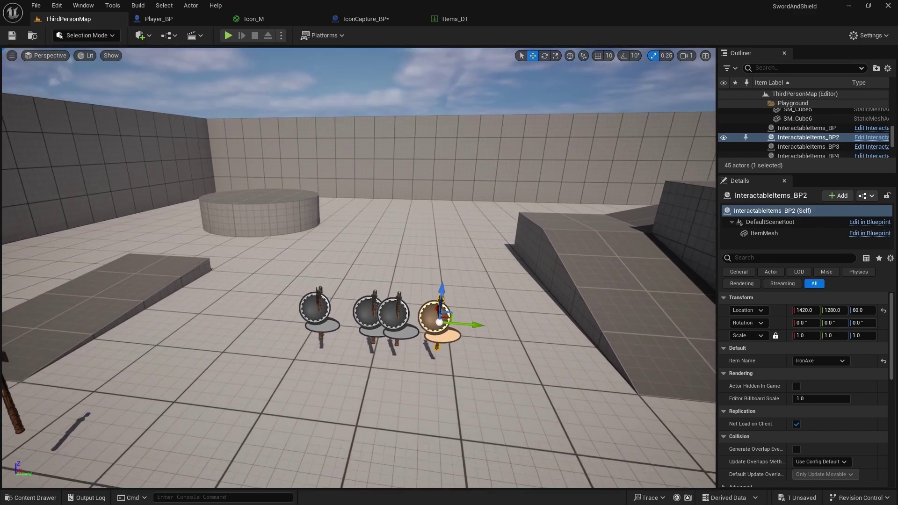
{"action": "left_click", "coordinate": [814, 361]}
{"action": "left_click", "coordinate": [816, 373]}
{"action": "left_click", "coordinate": [814, 361]}
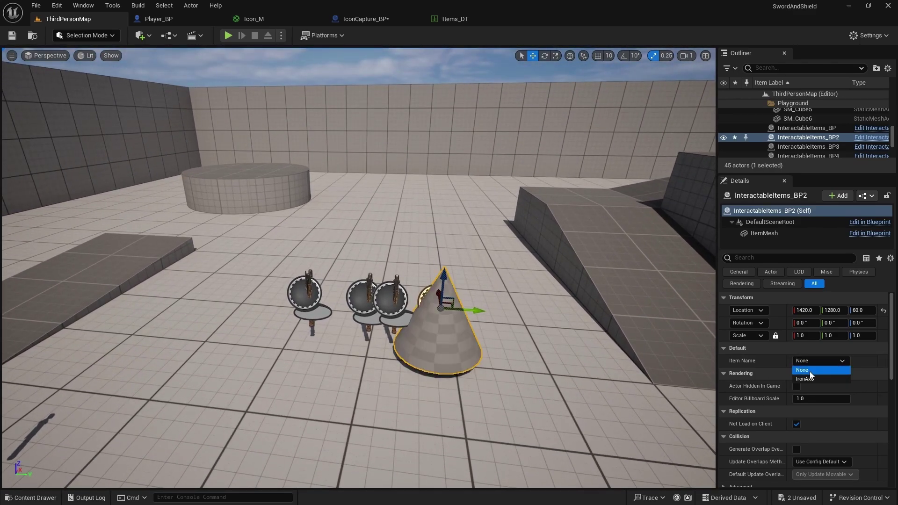
{"action": "left_click", "coordinate": [797, 379]}
Refresh InteractableItems_BP4 by setting its Item Name to None and back to IronAxe
{"action": "left_click", "coordinate": [396, 295]}
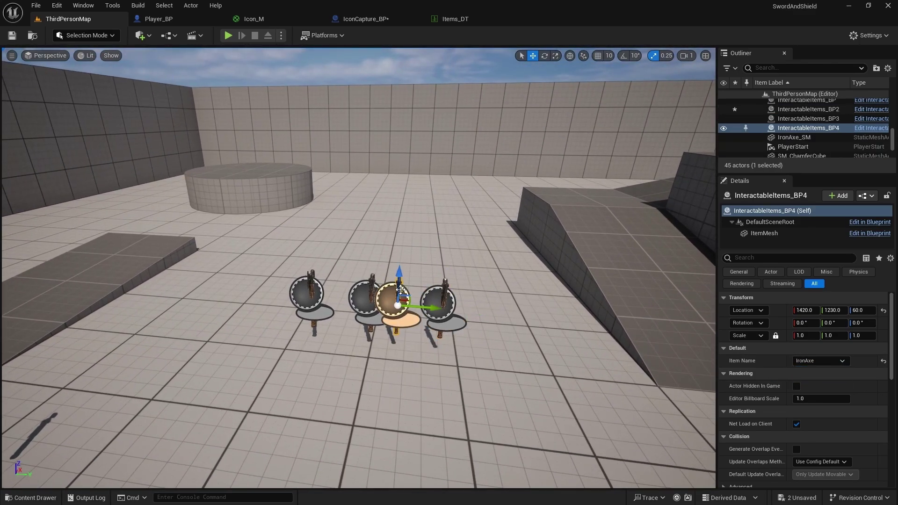
{"action": "left_click", "coordinate": [816, 361]}
{"action": "left_click", "coordinate": [803, 370]}
{"action": "left_click", "coordinate": [809, 363]}
{"action": "left_click", "coordinate": [812, 379]}
Refresh InteractableItems_BP3 by setting its Item Name to None and back to IronAxe
{"action": "left_click", "coordinate": [367, 296]}
{"action": "left_click", "coordinate": [814, 361]}
{"action": "left_click", "coordinate": [802, 370]}
{"action": "left_click", "coordinate": [814, 361]}
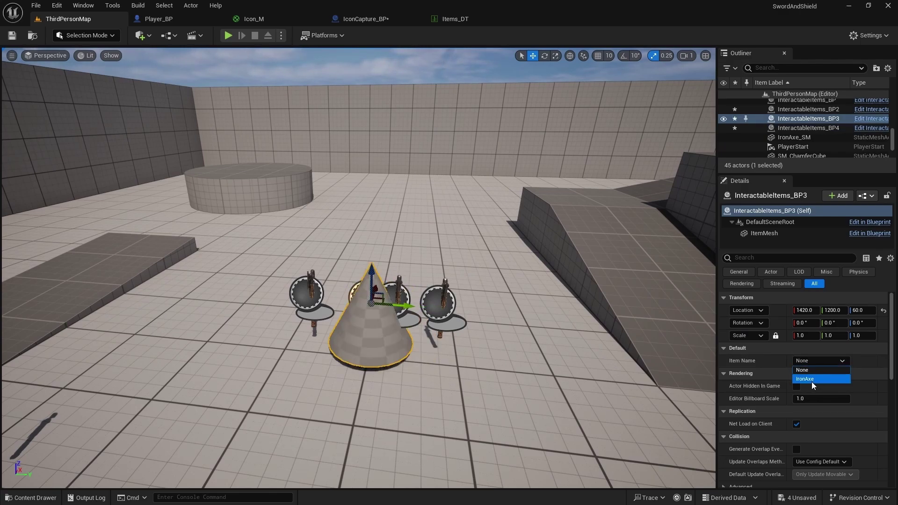
{"action": "left_click", "coordinate": [809, 379]}
Refresh the remaining InteractableItems_BP by setting its Item Name to None and back to IronAxe
{"action": "left_click", "coordinate": [309, 293]}
{"action": "left_click", "coordinate": [816, 360]}
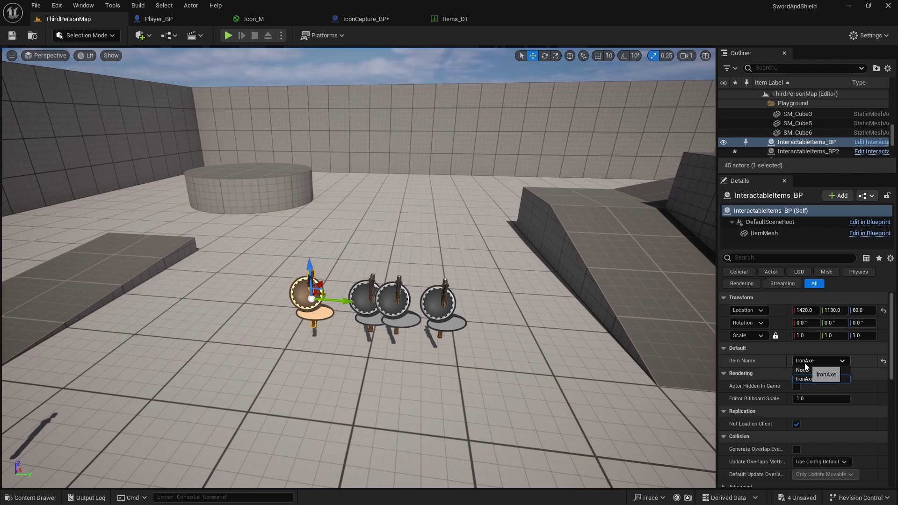
{"action": "left_click", "coordinate": [803, 370]}
{"action": "left_click", "coordinate": [814, 361]}
{"action": "left_click", "coordinate": [811, 380]}
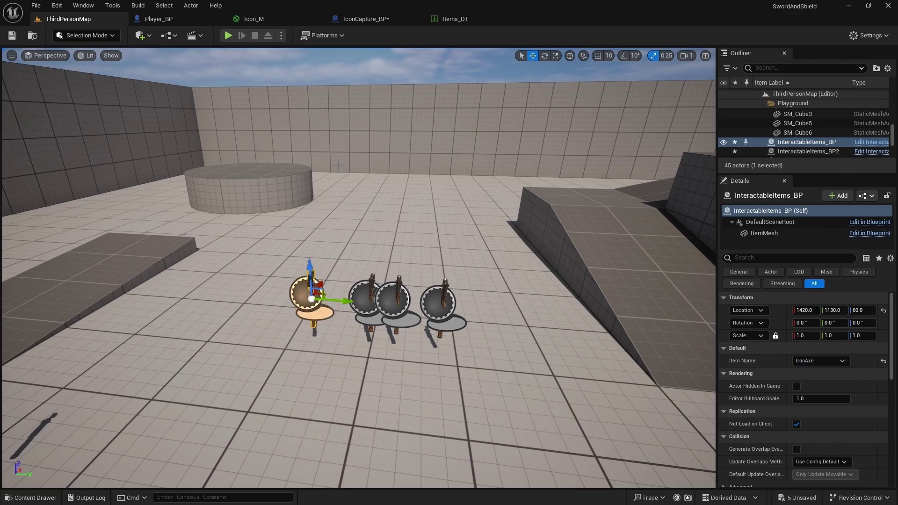
Play the level, pick up the iron axes, and open the inventory to check the new icon
{"action": "left_click", "coordinate": [228, 36]}
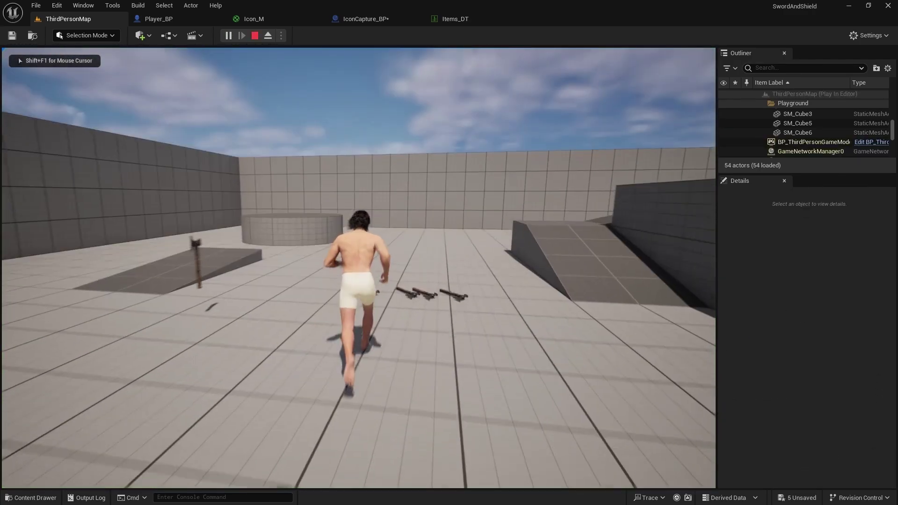
{"action": "key", "text": "e"}
{"action": "key", "text": "Tab"}
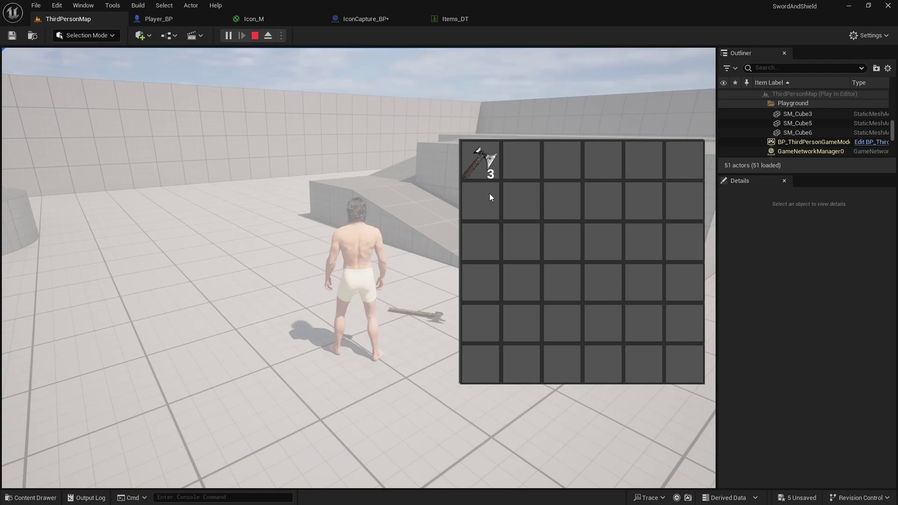